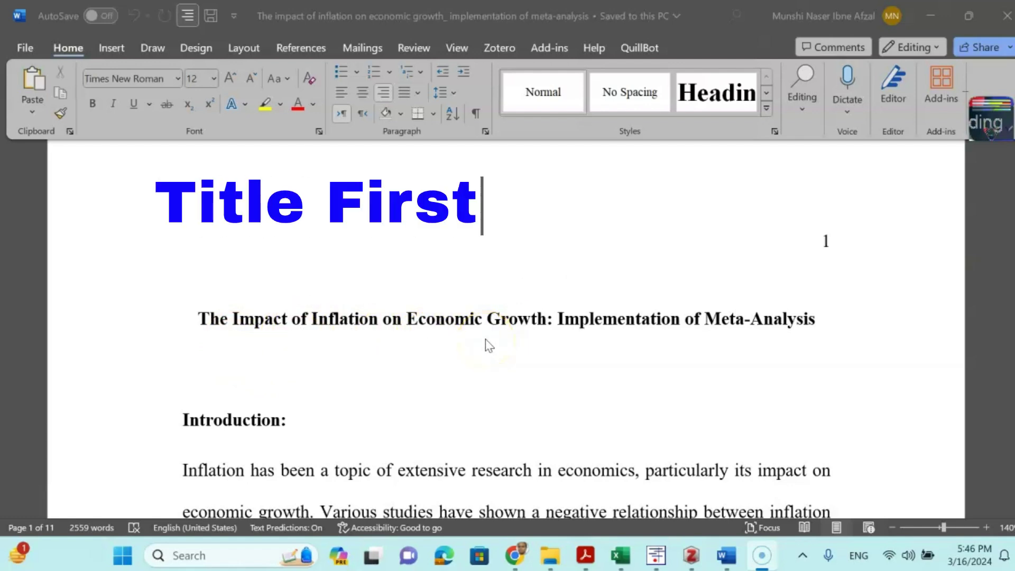
# Switch to Chrome and open textero.ai in a new tab
pyautogui.scroll(-3, 748, 344)
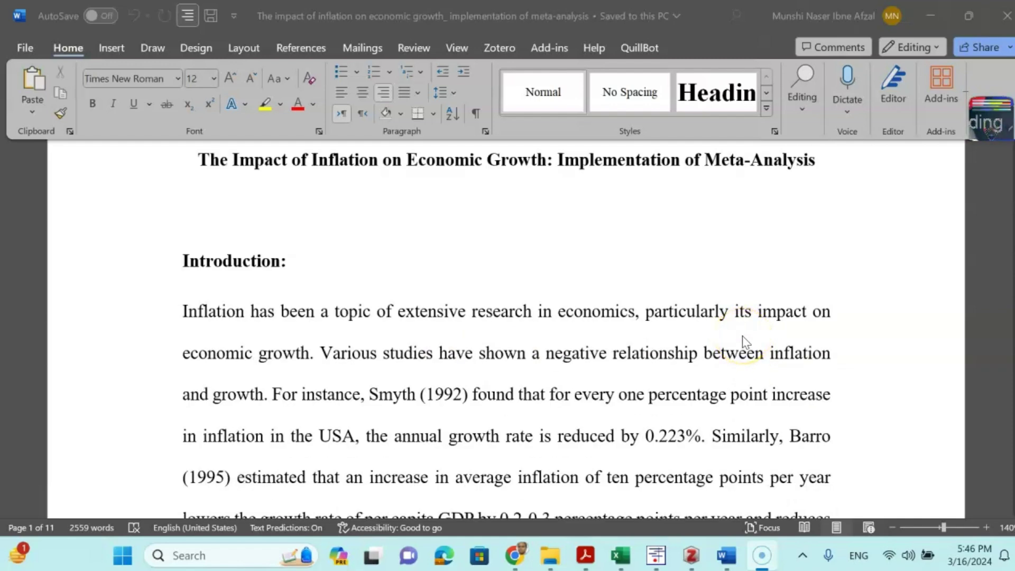
pyautogui.scroll(-1, 479, 349)
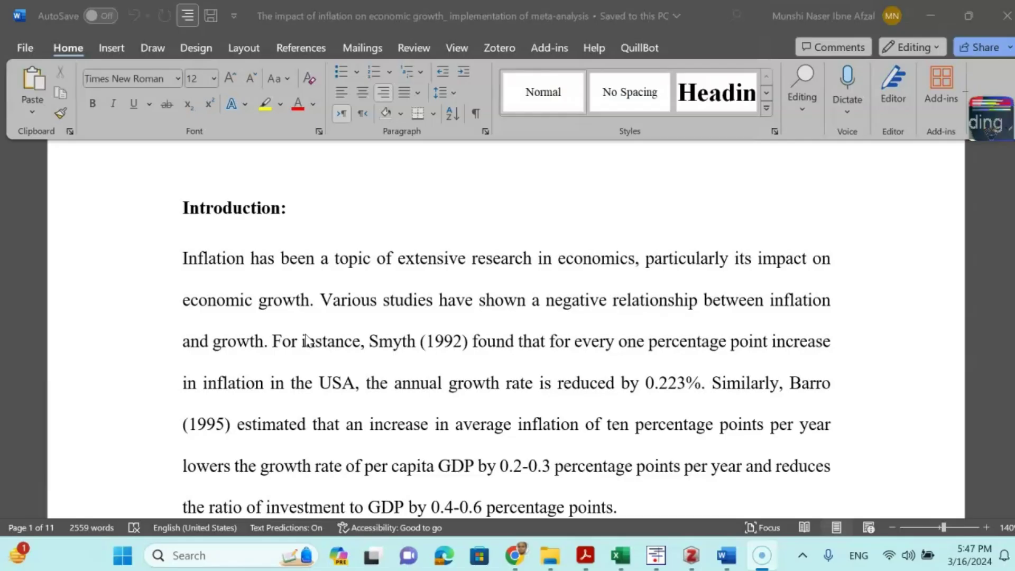
pyautogui.click(517, 555)
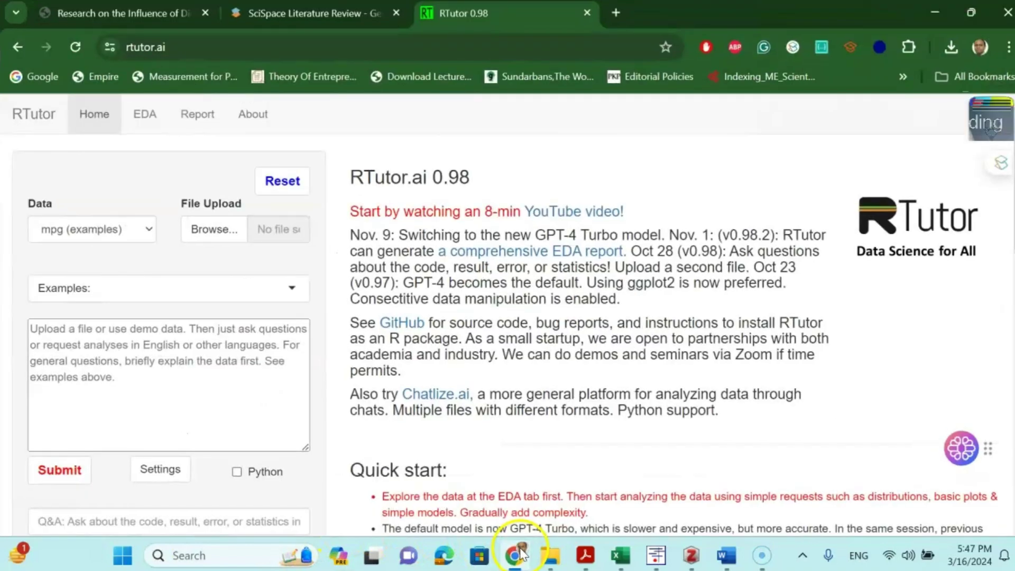
pyautogui.click(616, 11)
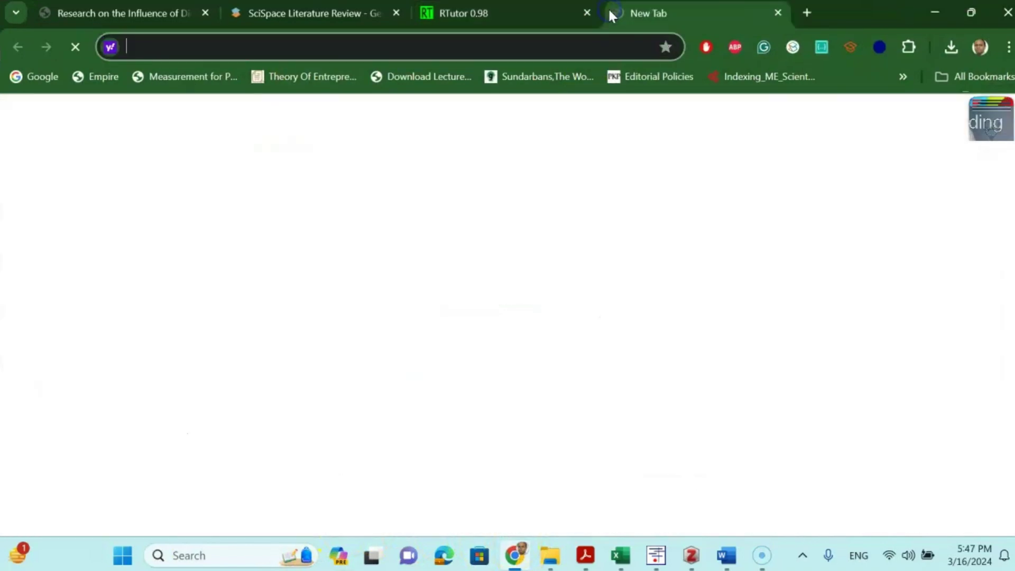
pyautogui.write('te')
pyautogui.press('Return')
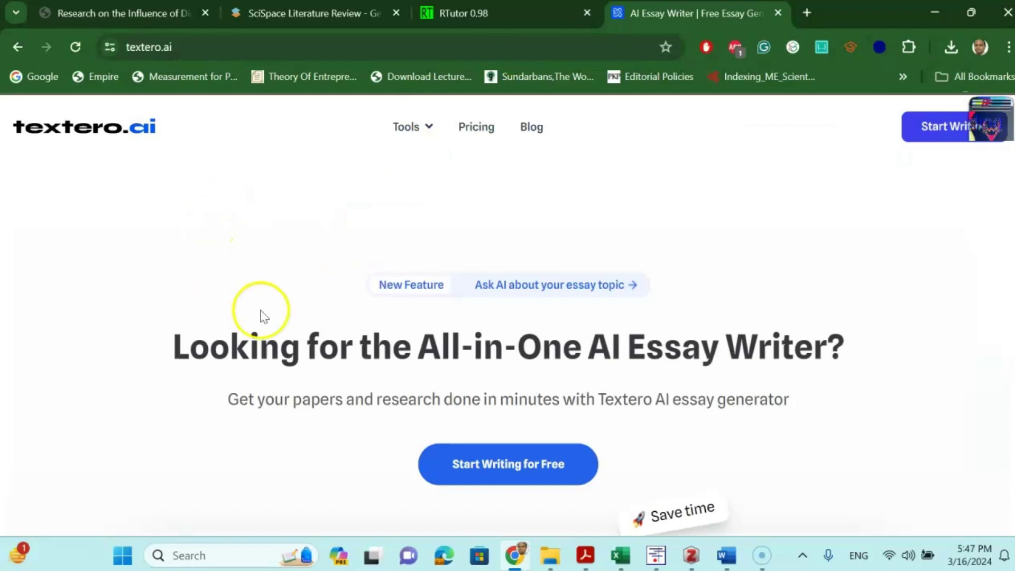
# Look over the Textero home page's feature preview and start writing for free
pyautogui.scroll(-5, 334, 338)
pyautogui.scroll(-3, 334, 339)
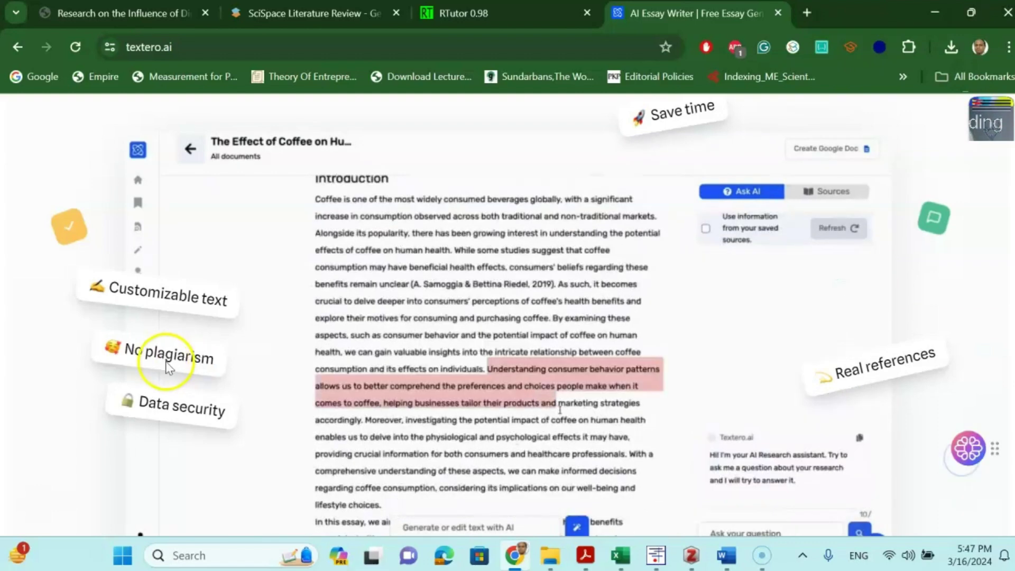
pyautogui.scroll(5, 368, 373)
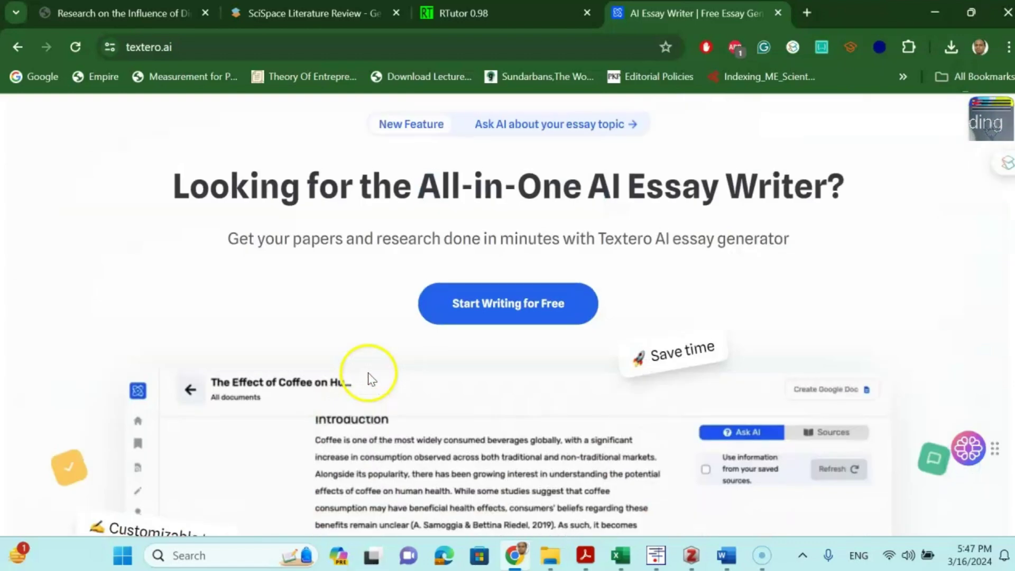
pyautogui.click(477, 306)
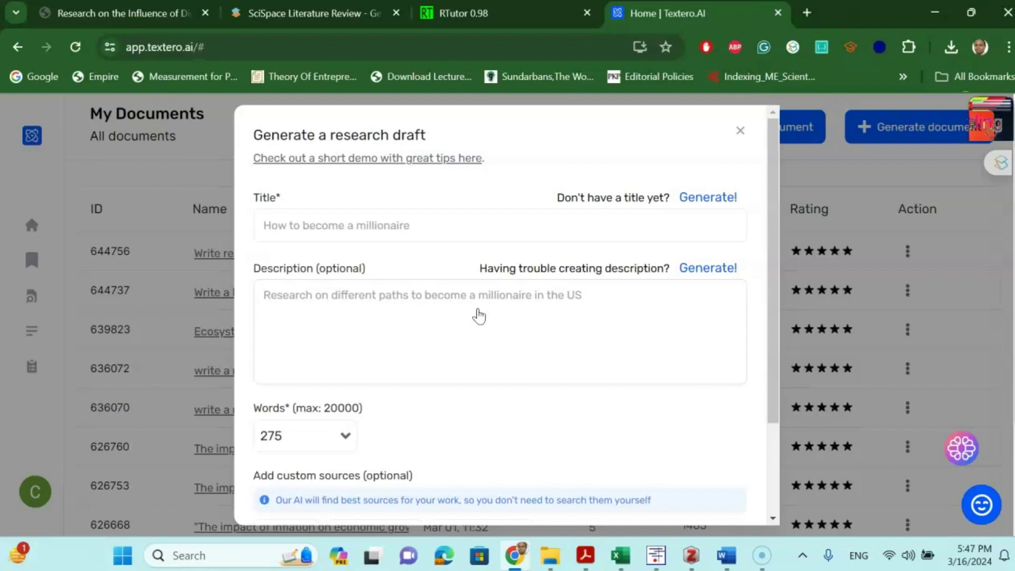
# Examine the word-count choices and the title and description fields of the research draft form
pyautogui.click(344, 437)
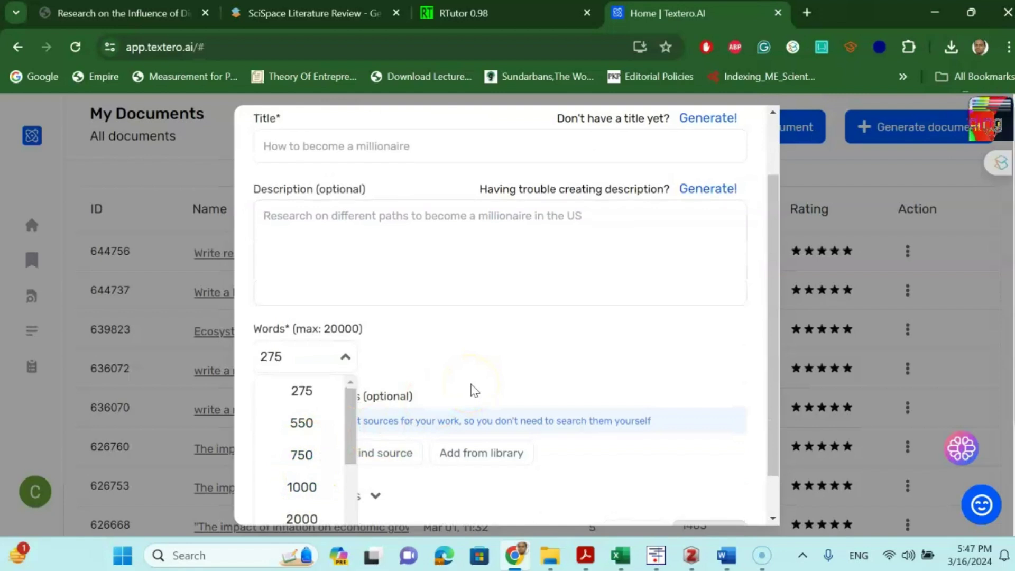
pyautogui.scroll(2, 474, 391)
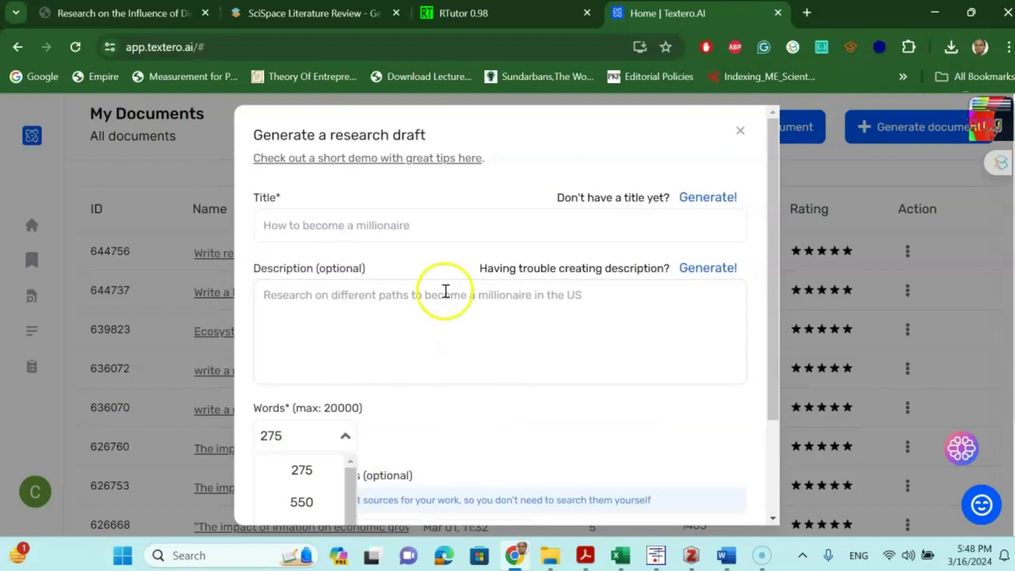
pyautogui.click(317, 226)
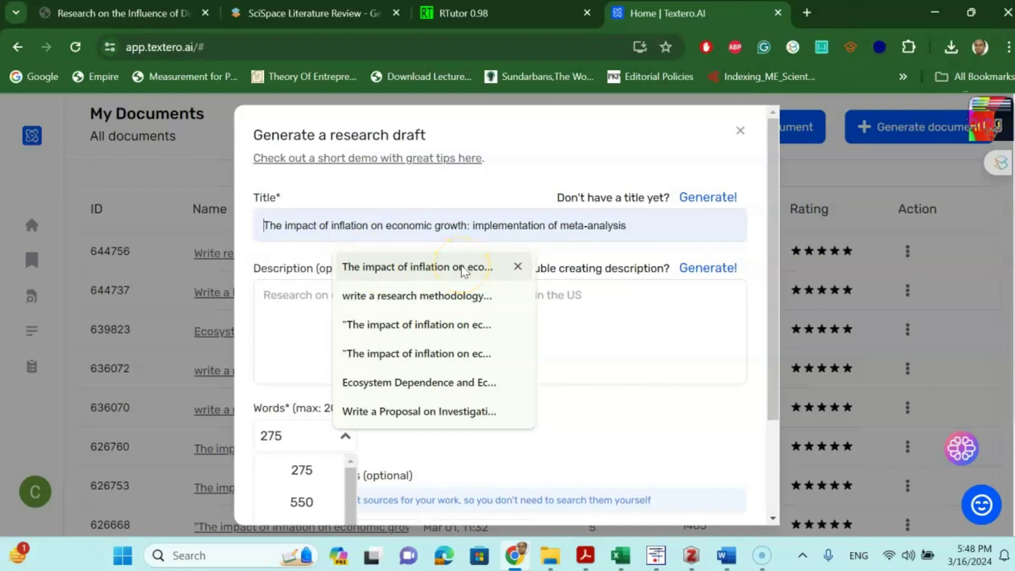
pyautogui.click(596, 307)
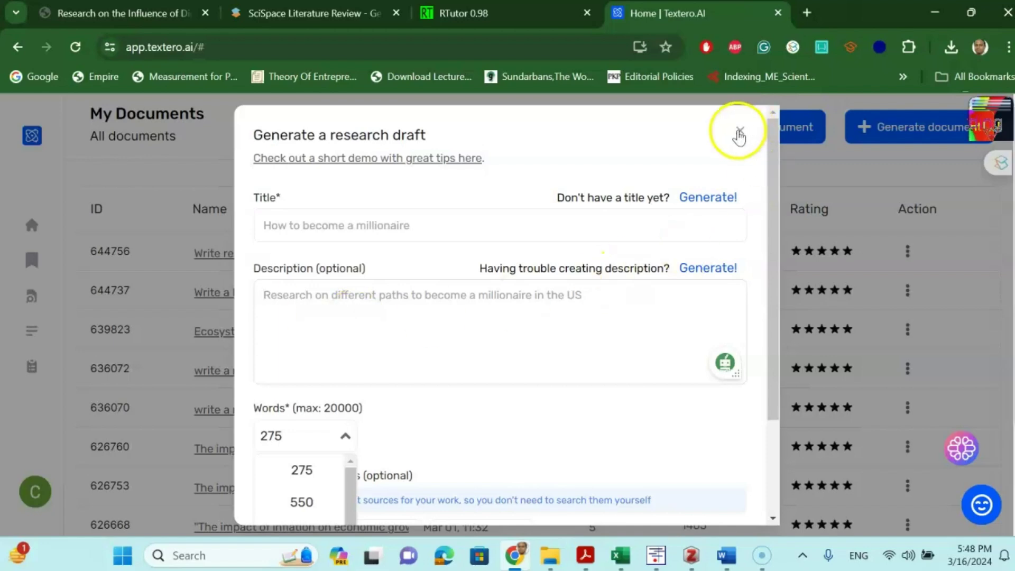
pyautogui.scroll(-3, 657, 317)
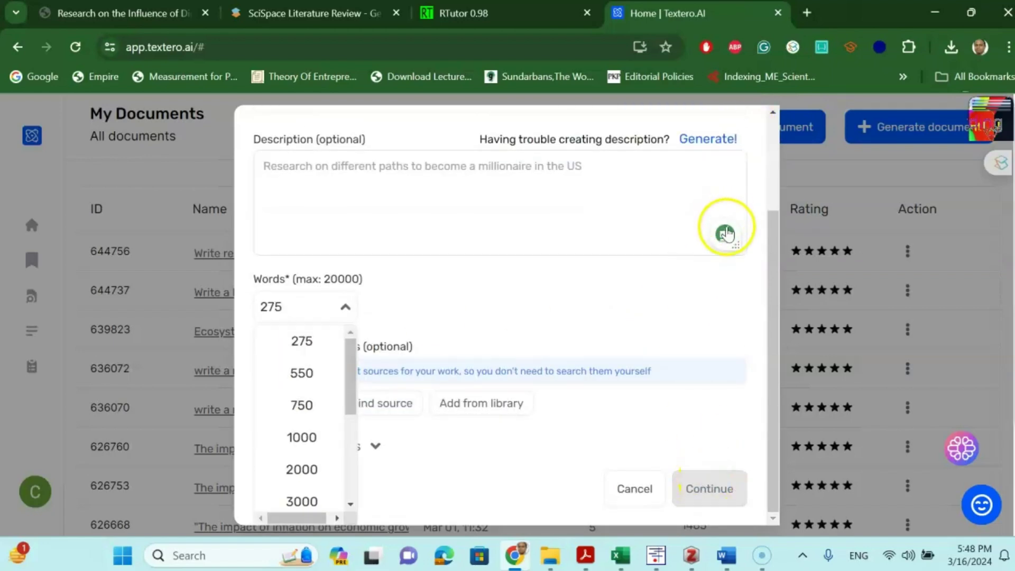
pyautogui.scroll(3, 751, 180)
# Close the research draft form and open the saved 1495-word document on the impact of inflation on economic growth
pyautogui.click(739, 130)
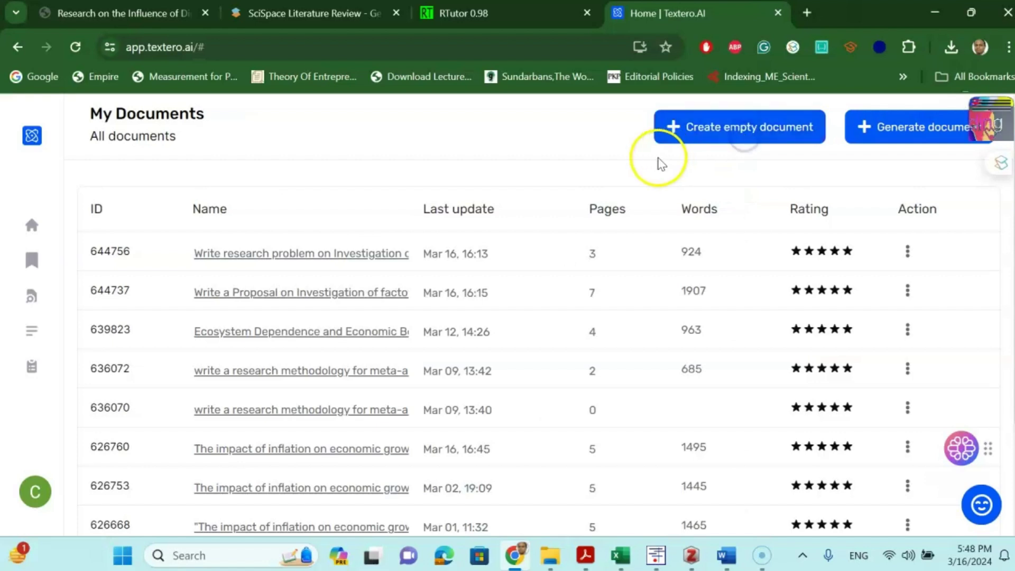
pyautogui.scroll(-2, 640, 359)
pyautogui.click(309, 365)
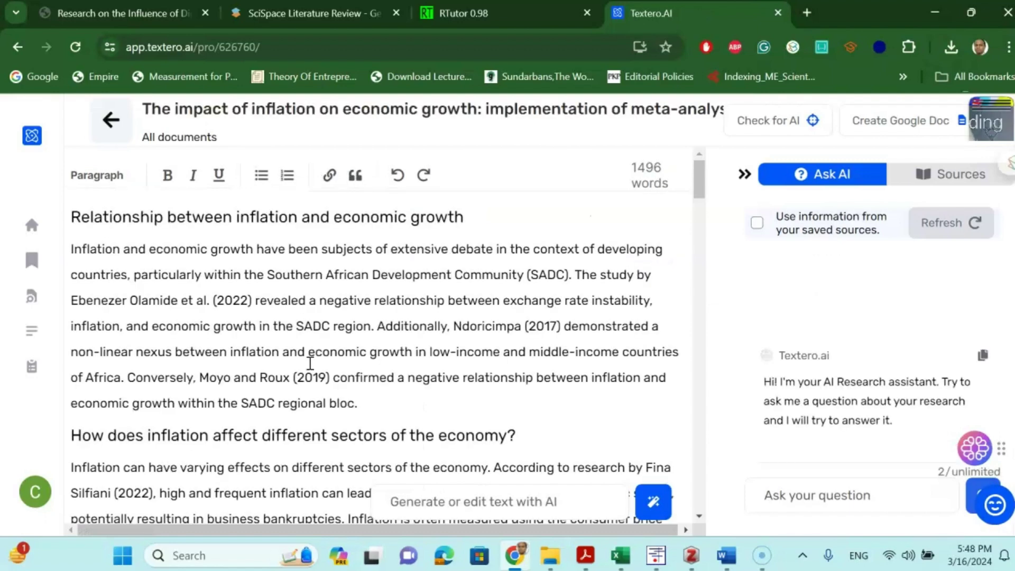
# Read through the generated draft's sections down to the theoretical perspectives on inflation and economic growth
pyautogui.click(329, 359)
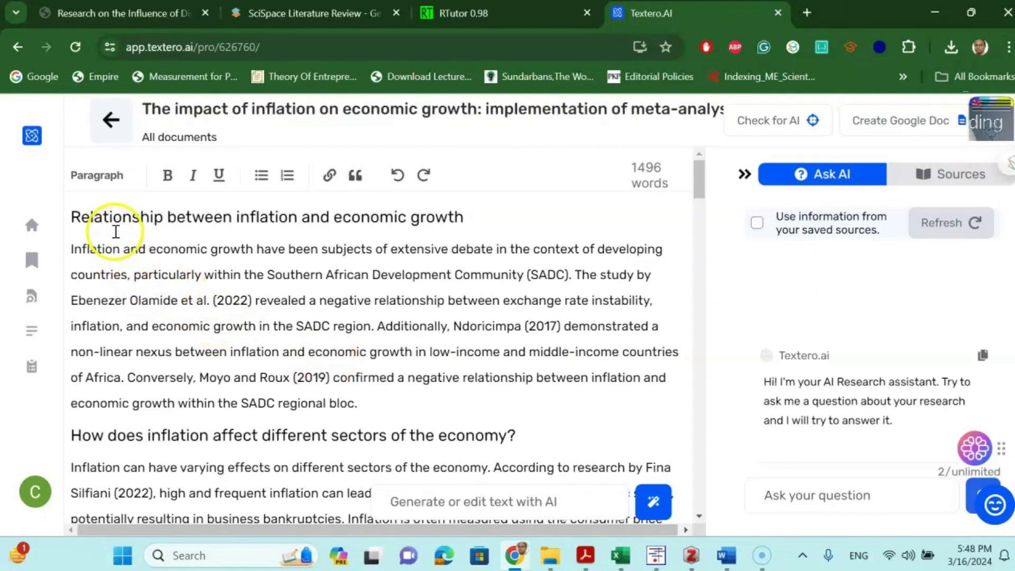
pyautogui.scroll(-3, 415, 238)
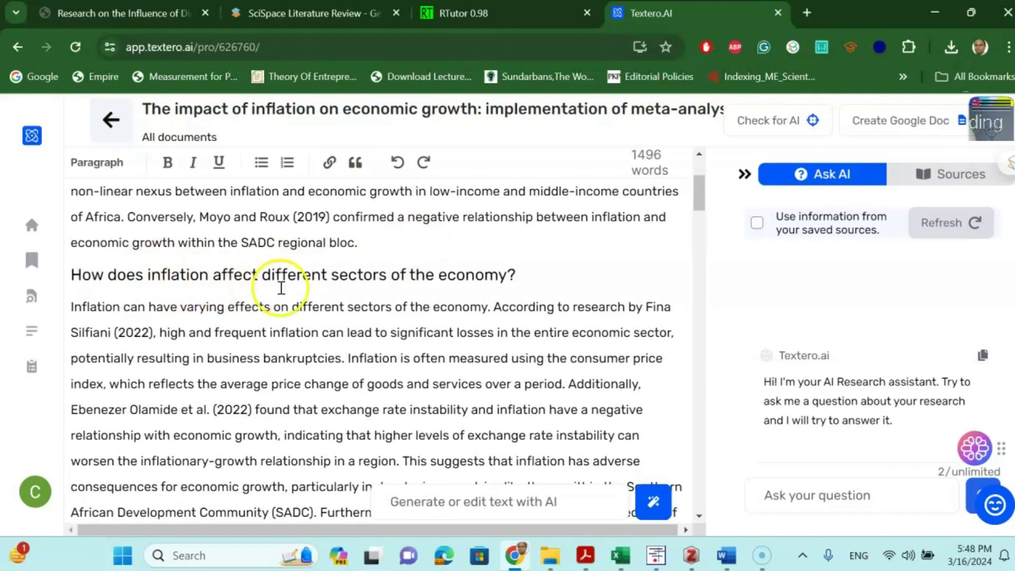
pyautogui.scroll(-5, 465, 285)
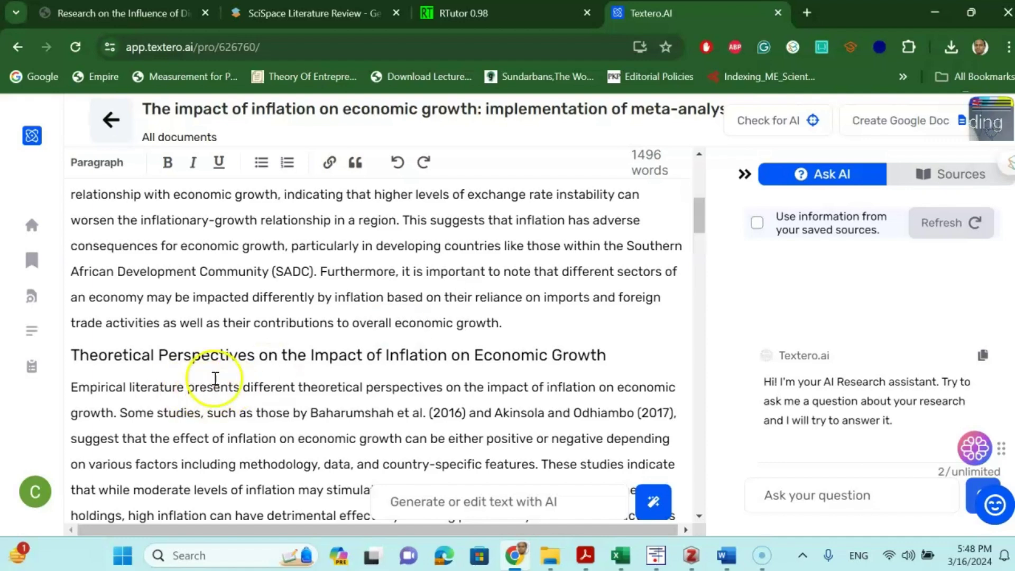
pyautogui.scroll(-3, 249, 351)
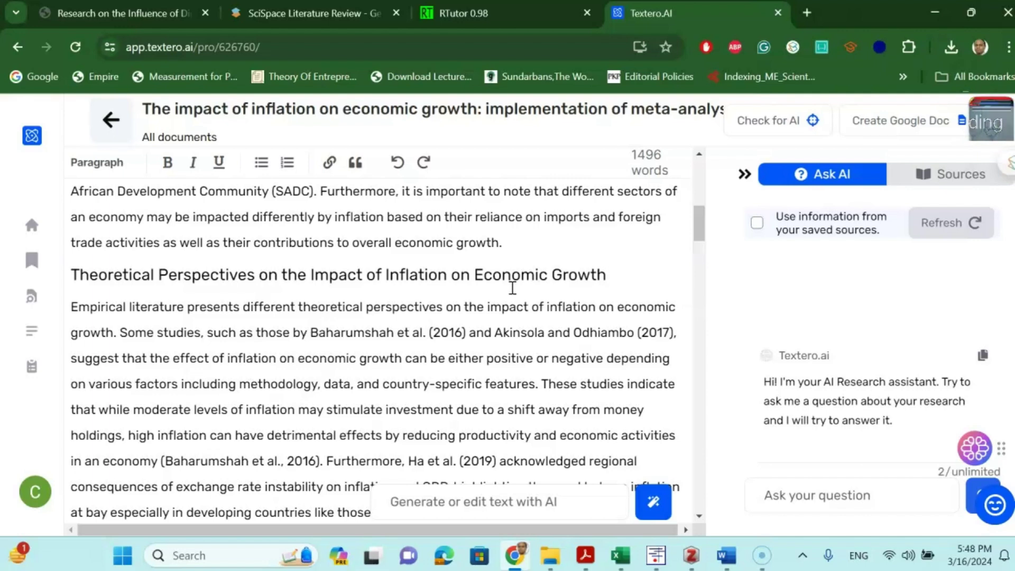
# Switch to the Word paper and review it from the Introduction through the Theoretical Background to the Literature Review
pyautogui.click(728, 555)
pyautogui.scroll(-1, 433, 343)
pyautogui.scroll(-6, 434, 343)
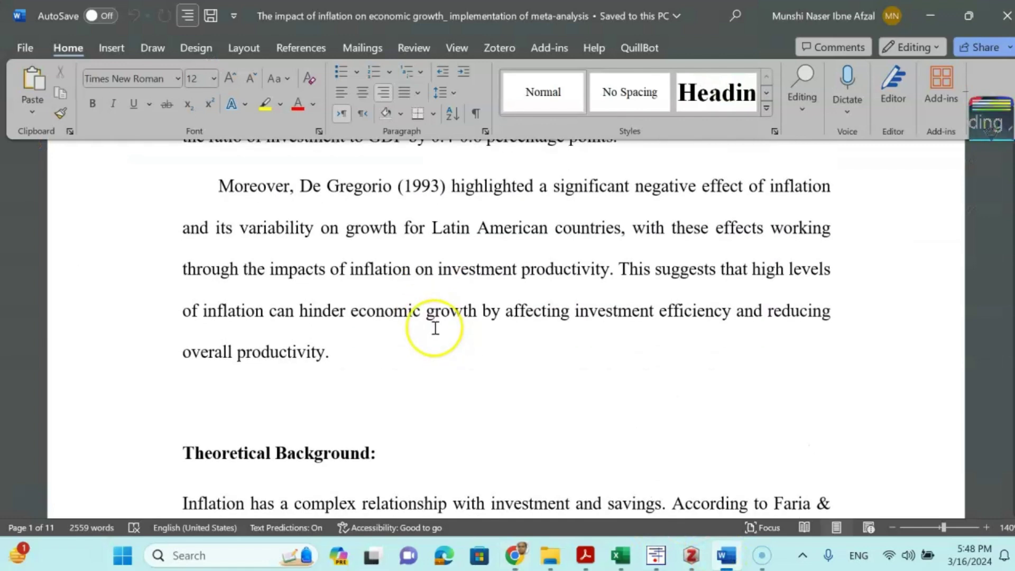
pyautogui.scroll(-6, 428, 338)
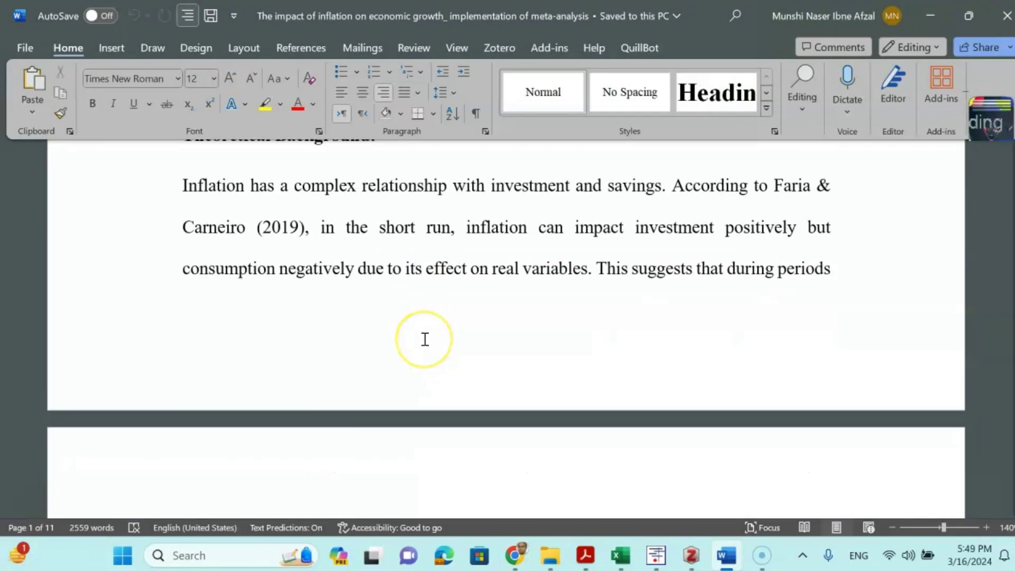
pyautogui.scroll(-7, 419, 337)
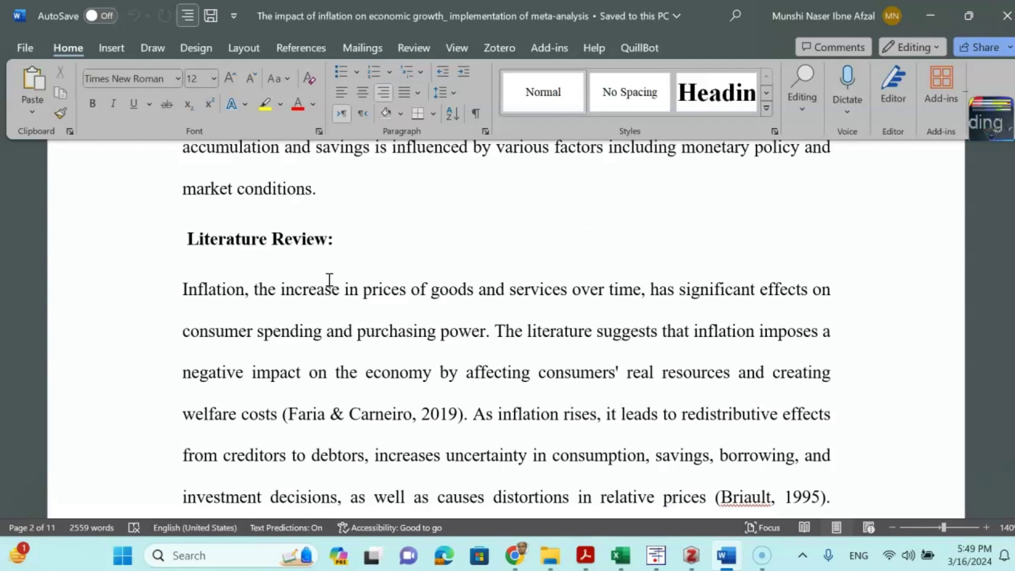
# Switch to File Explorer and look through the collected article PDFs in the "serial wise" folder
pyautogui.click(555, 561)
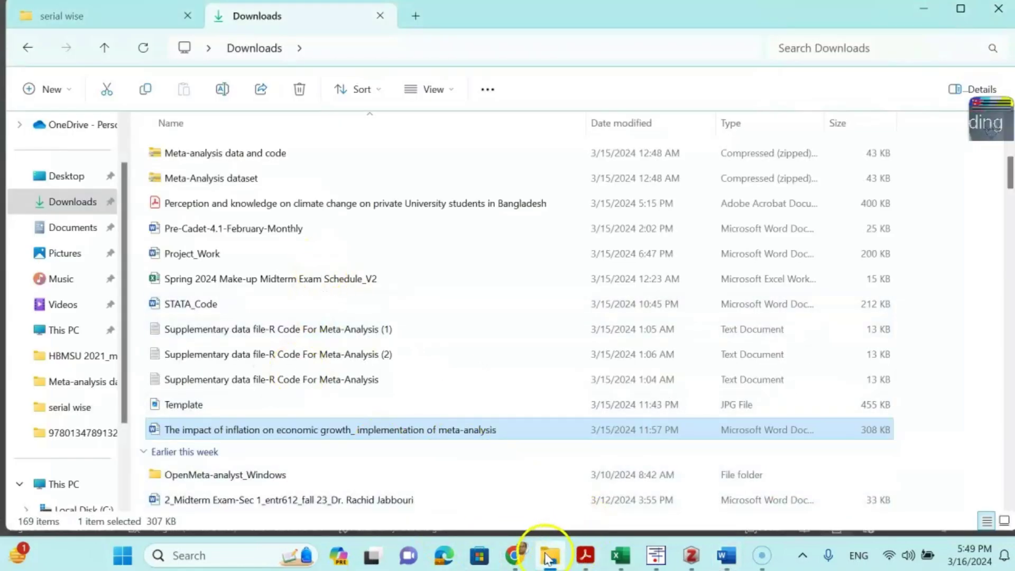
pyautogui.click(142, 16)
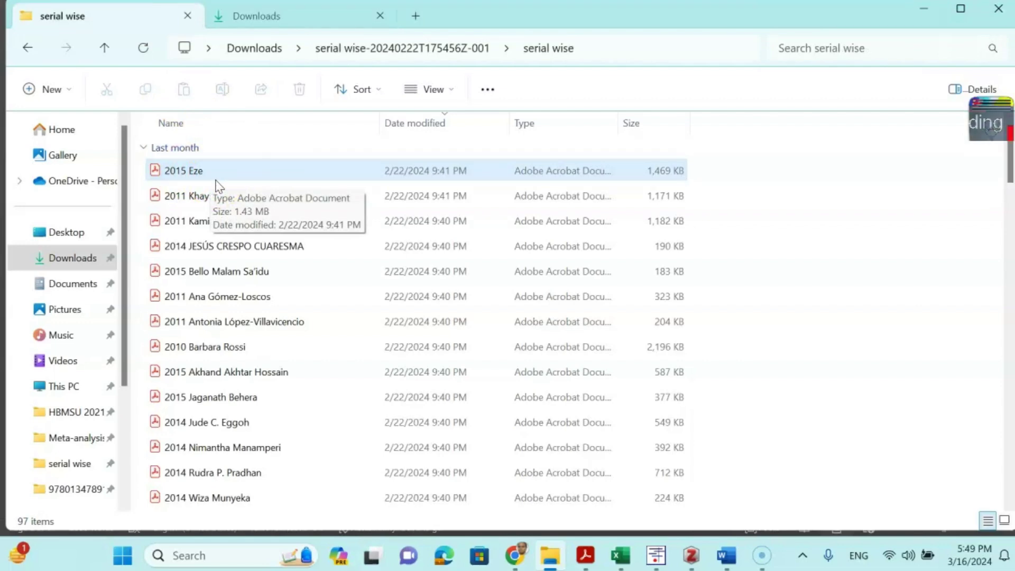
pyautogui.scroll(-15, 238, 265)
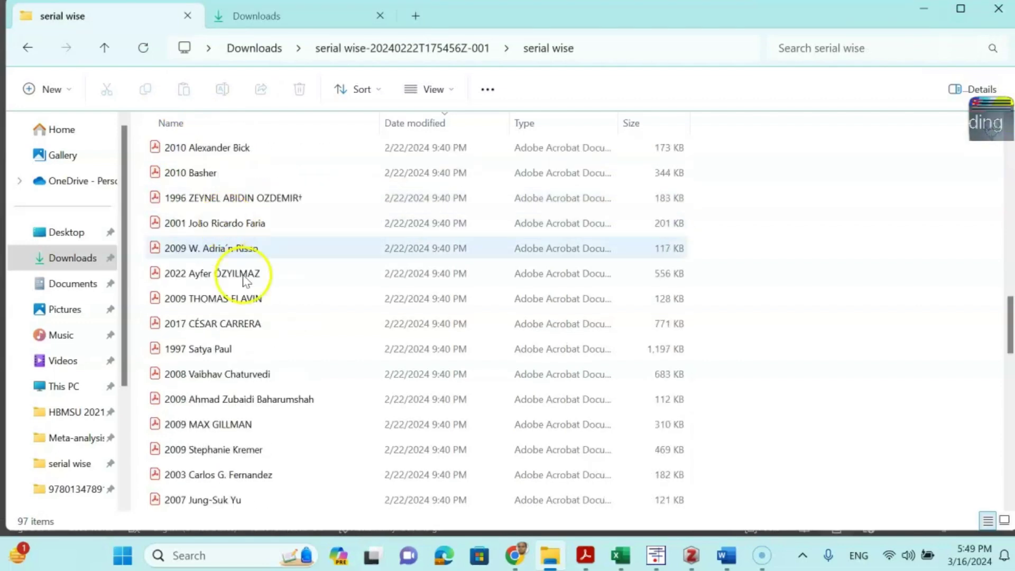
pyautogui.scroll(-3, 277, 382)
pyautogui.scroll(6, 277, 380)
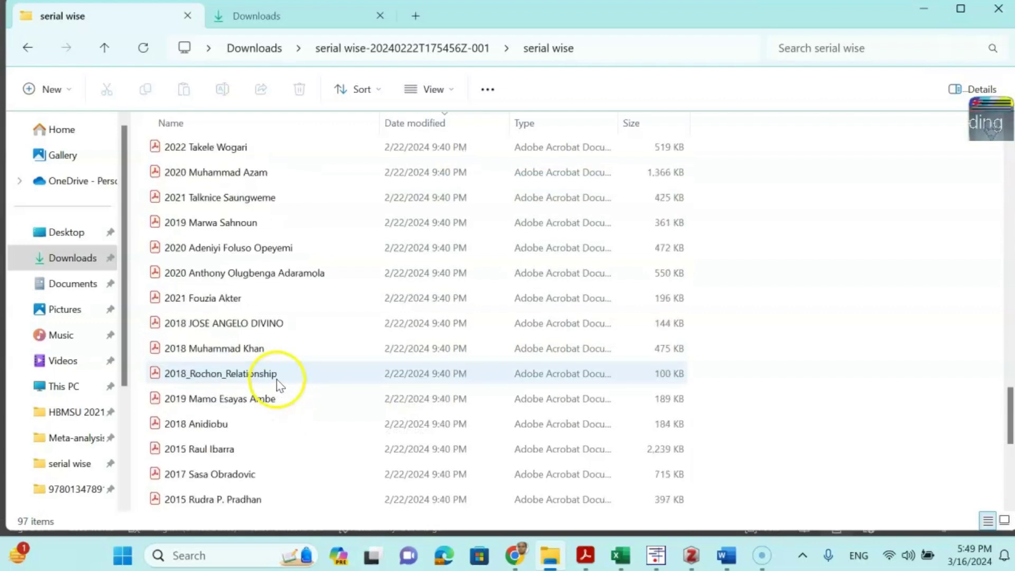
# Switch to Zotero and view the references in the meta_analysis collection
pyautogui.click(692, 555)
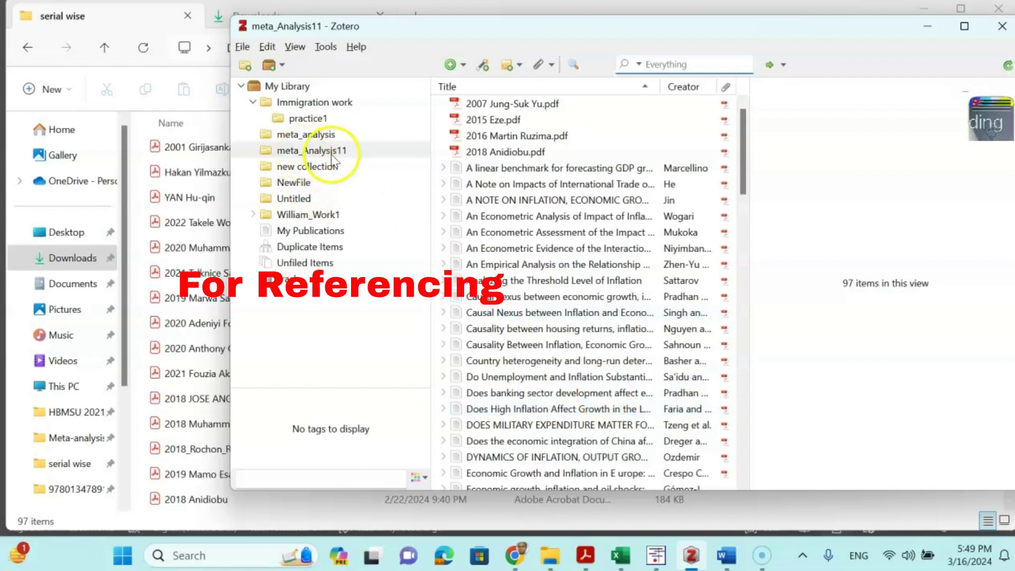
pyautogui.click(325, 134)
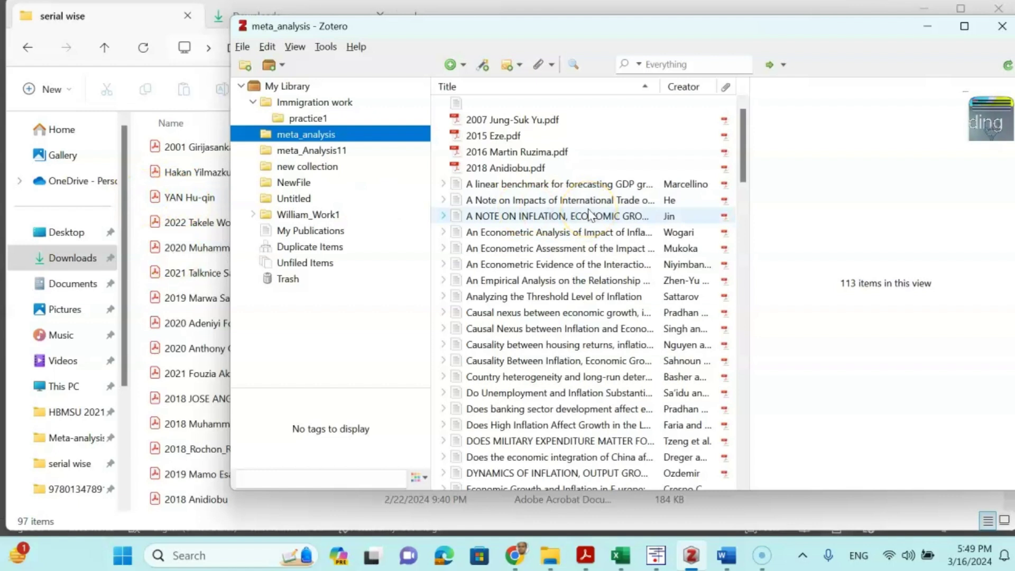
pyautogui.click(245, 65)
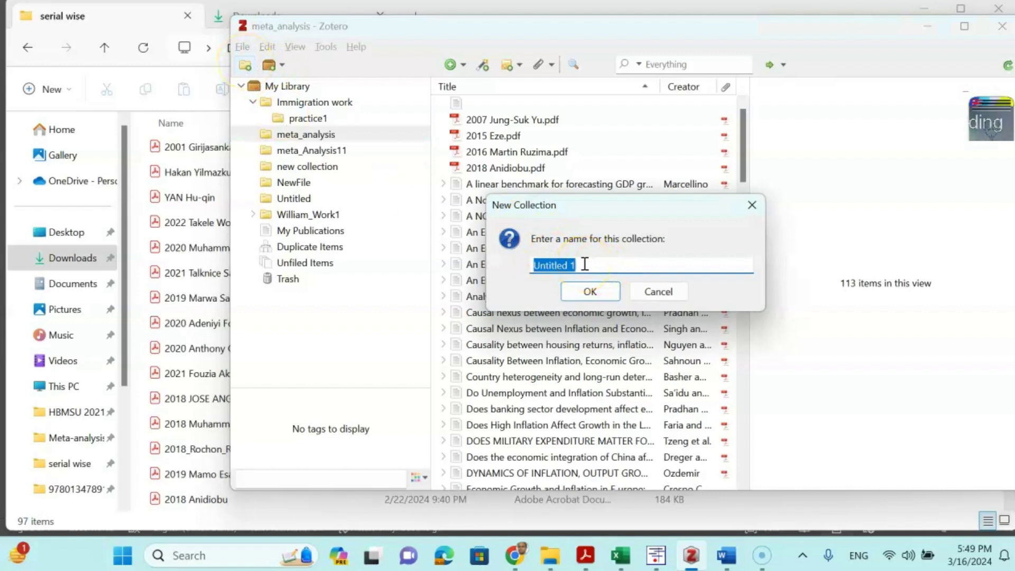
pyautogui.write('meta')
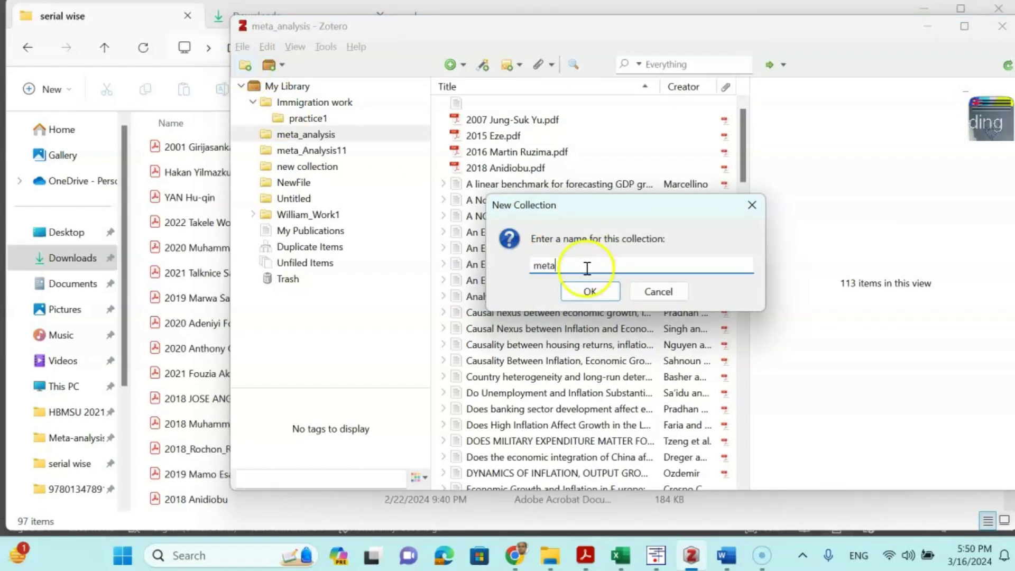
pyautogui.click(659, 292)
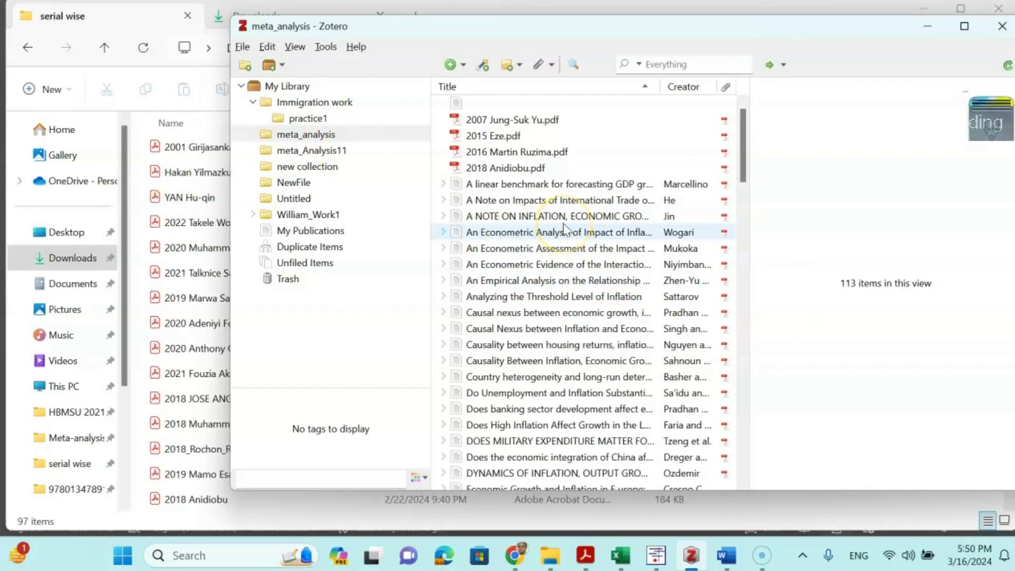
# Return to the Word paper, show the Zotero citation tools and review the in-text citations in the Literature Review
pyautogui.moveTo(656, 31); pyautogui.dragTo(417, 42)
pyautogui.click(689, 45)
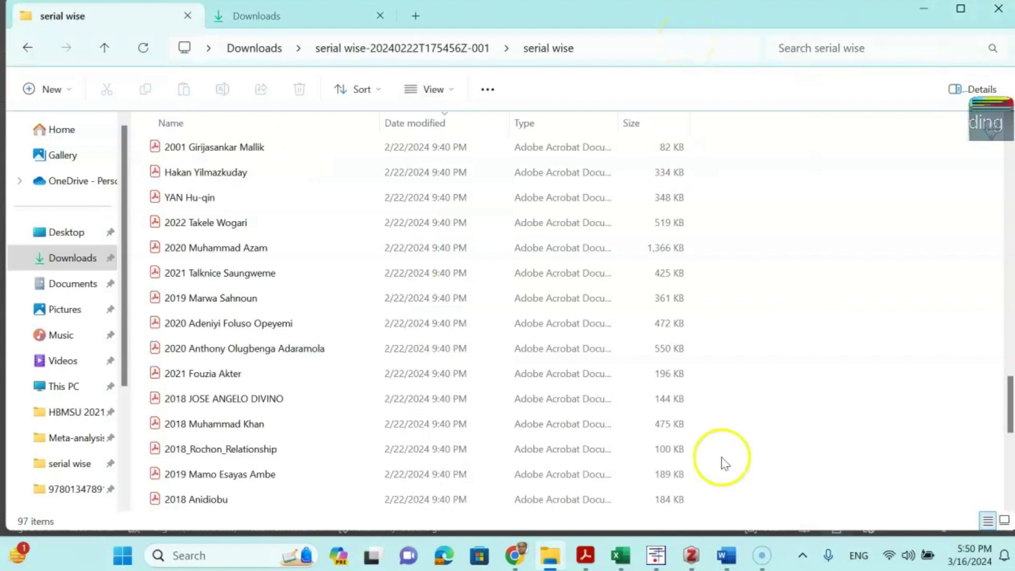
pyautogui.click(724, 553)
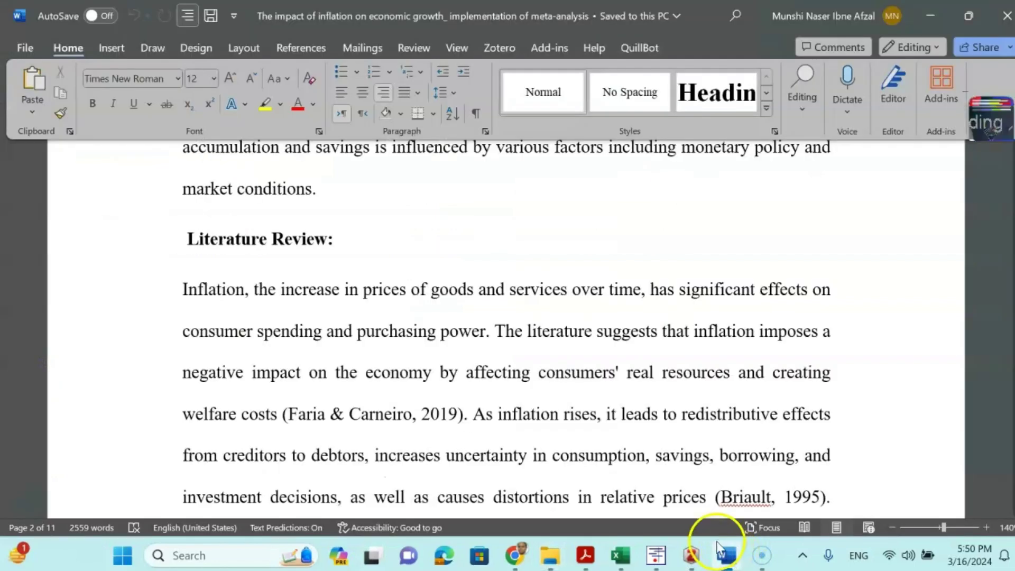
pyautogui.click(500, 48)
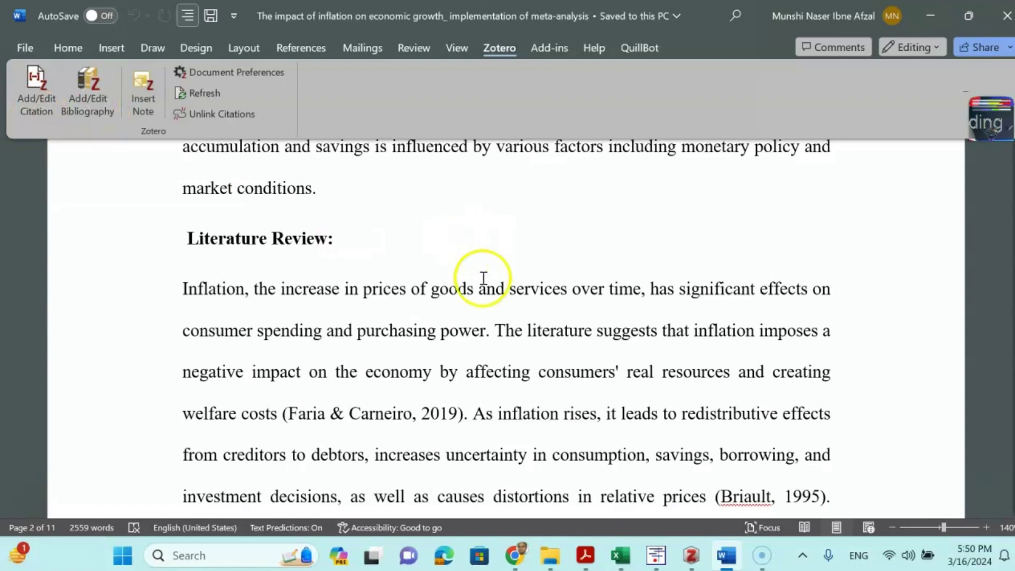
pyautogui.scroll(-3, 475, 274)
pyautogui.scroll(-6, 476, 274)
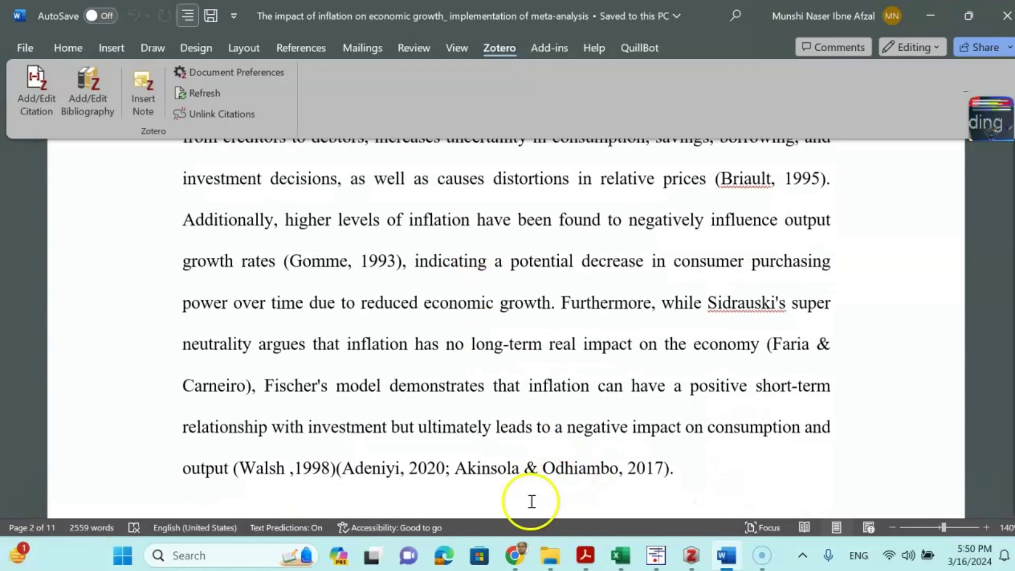
# Switch to the browser to show the SciSpace Literature Review page, and return to the Literature Review section of the Word paper
pyautogui.click(520, 553)
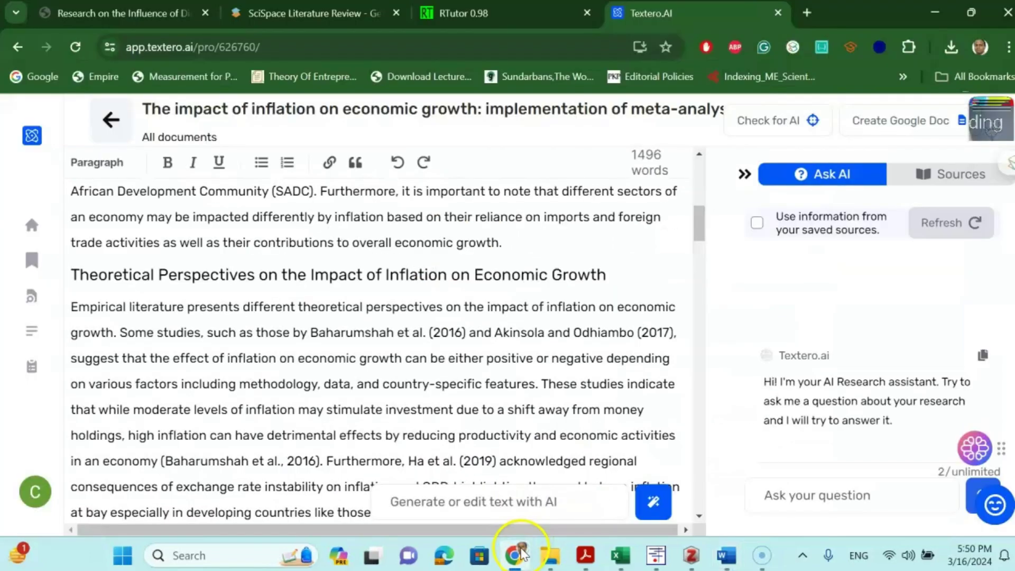
pyautogui.click(317, 14)
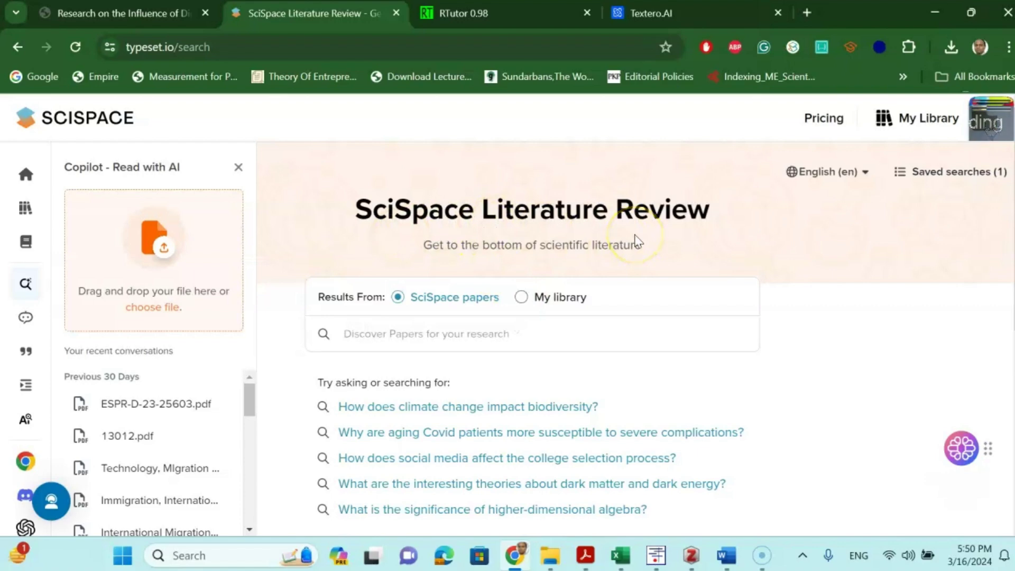
pyautogui.click(726, 555)
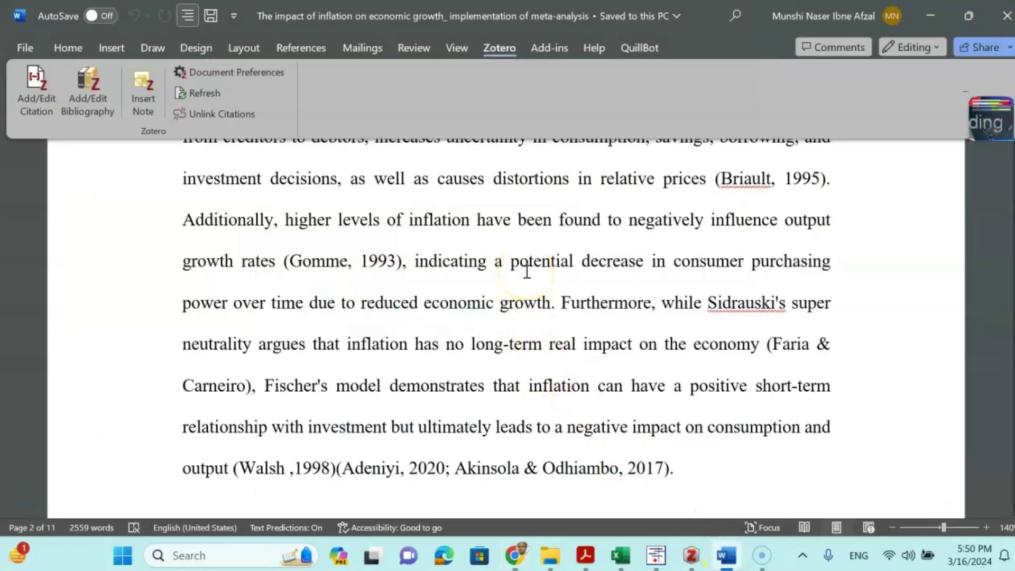
pyautogui.scroll(5, 527, 272)
pyautogui.scroll(4, 529, 272)
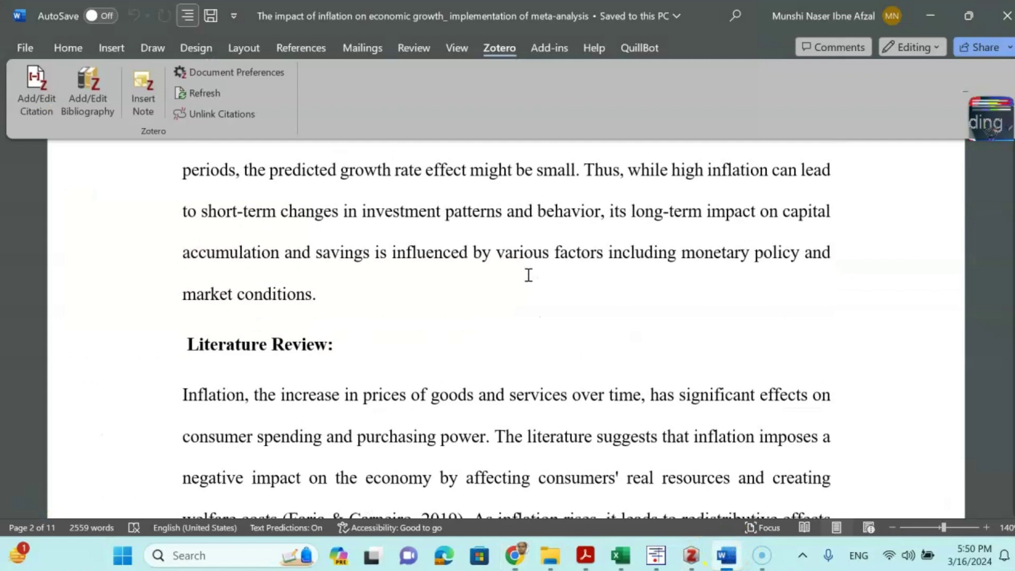
# Replace the final Zotero citation on page 2 with the 2018 Annals of Financial Economics inflation-targeting article, found by searching for "infla"
pyautogui.scroll(-10, 529, 275)
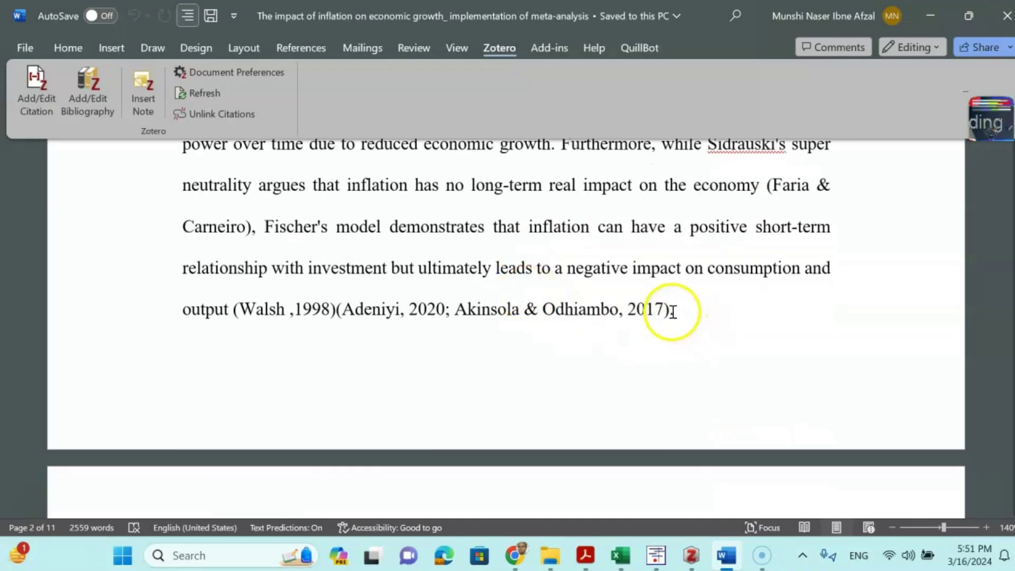
pyautogui.click(673, 311)
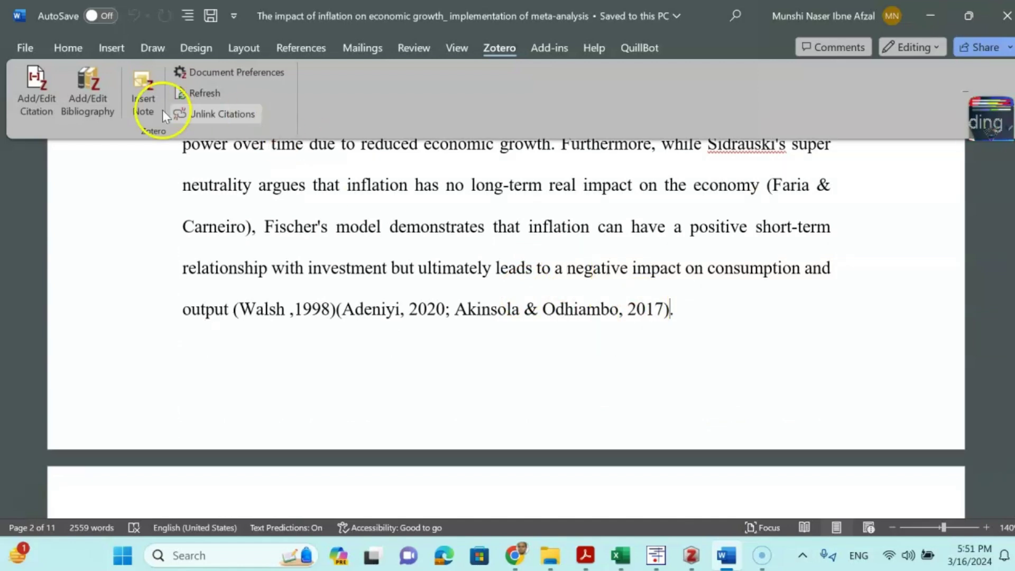
pyautogui.click(30, 106)
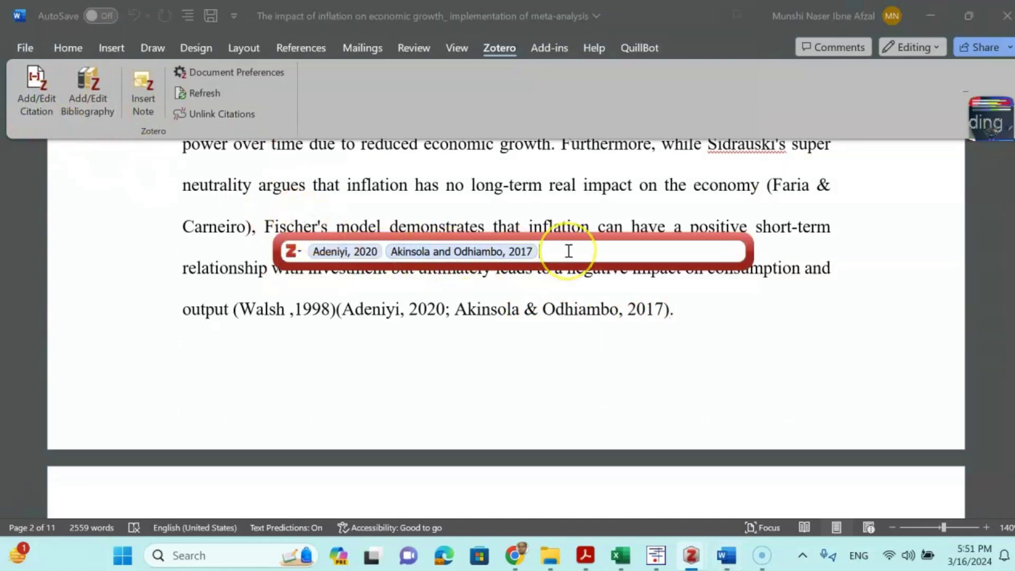
pyautogui.press('Return')
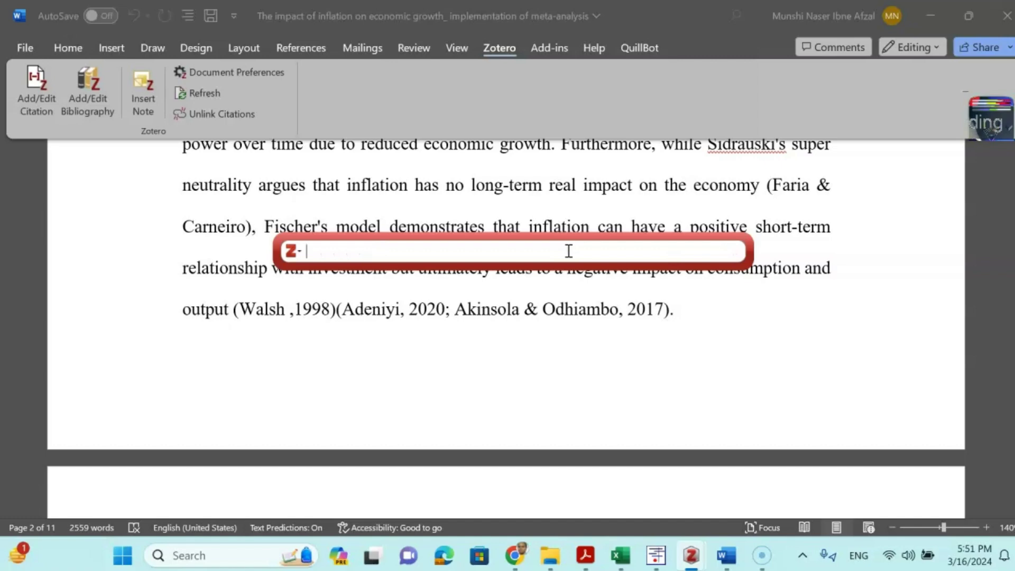
pyautogui.write('infla')
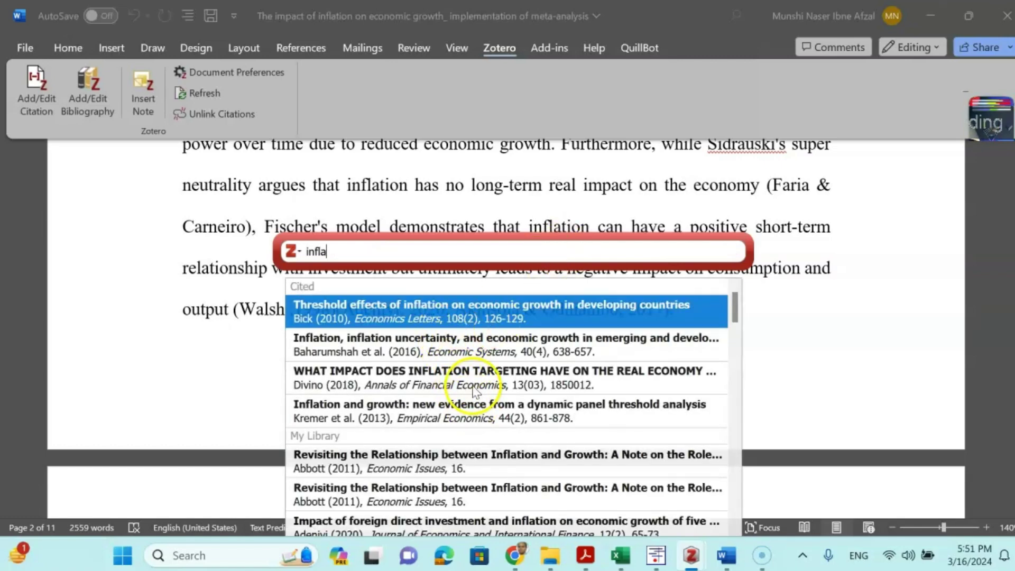
pyautogui.click(324, 386)
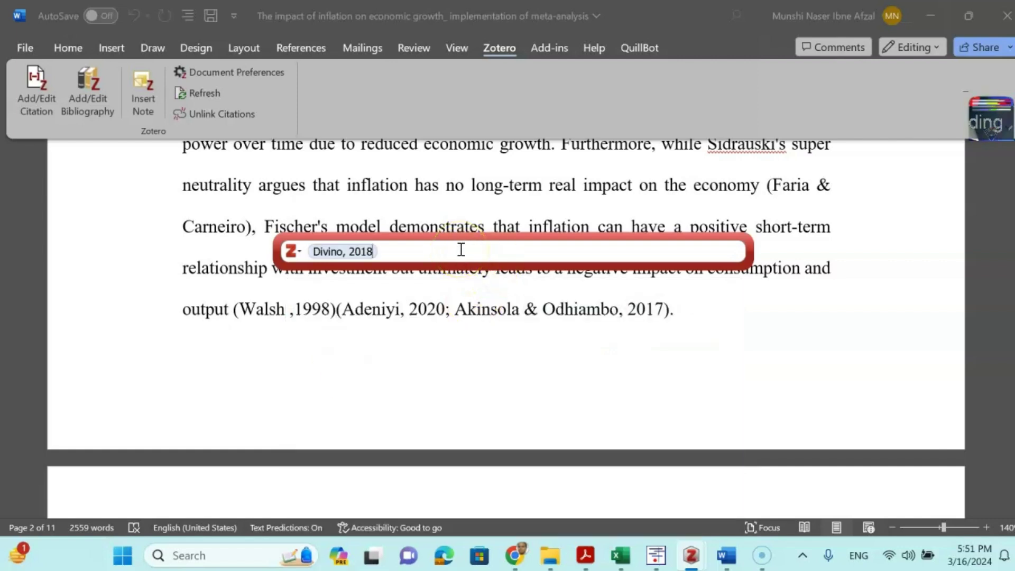
pyautogui.press('Return')
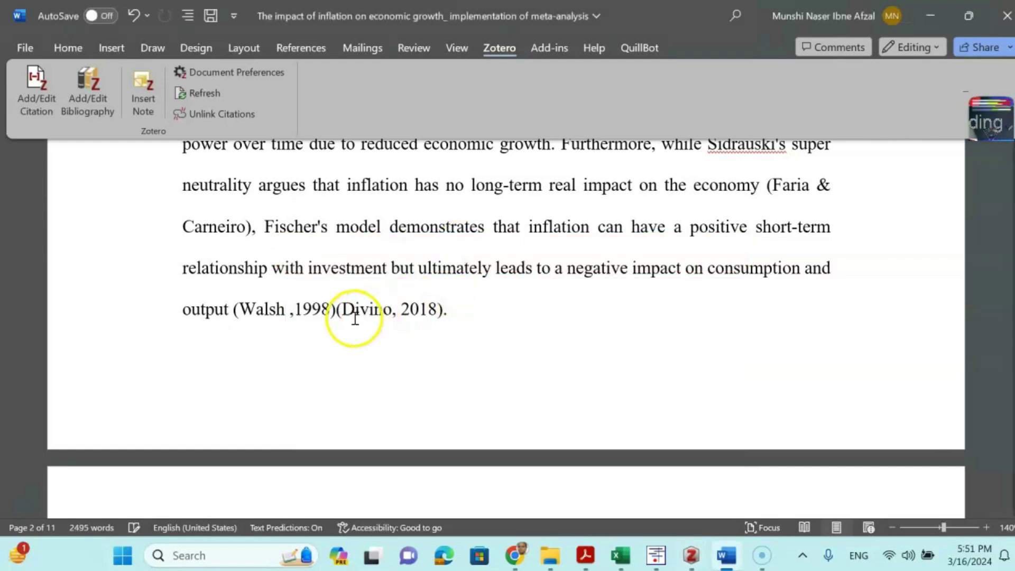
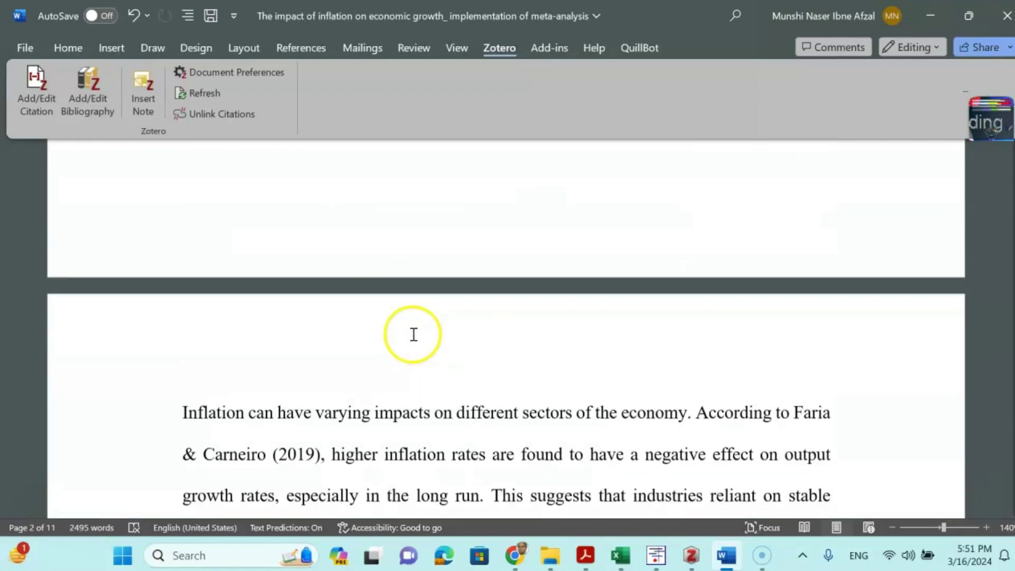
# Review the Results and Discussion section's descriptions of the seven data variables, from Study_ID to Sample size
pyautogui.scroll(-15, 406, 339)
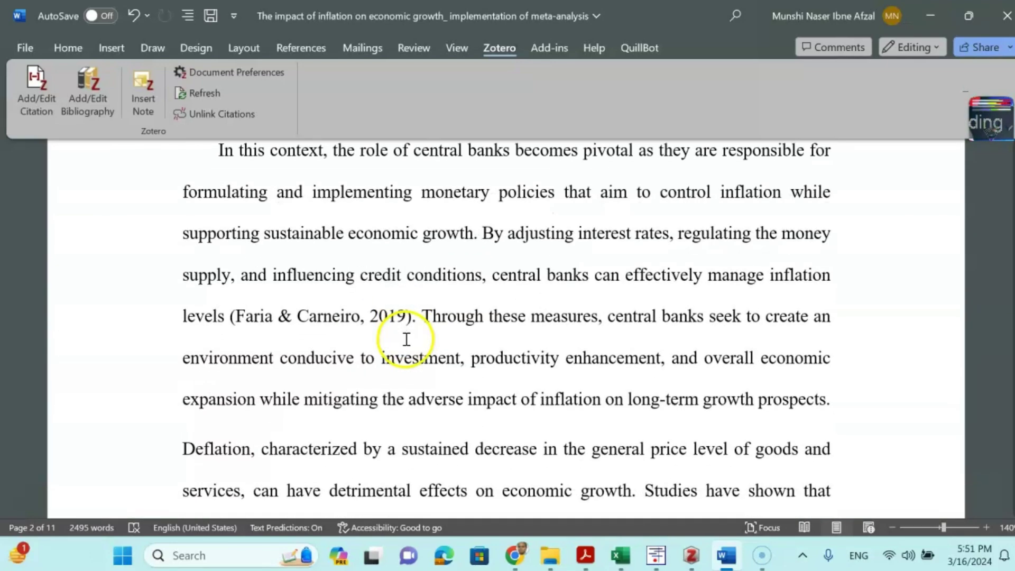
pyautogui.scroll(-1, 403, 339)
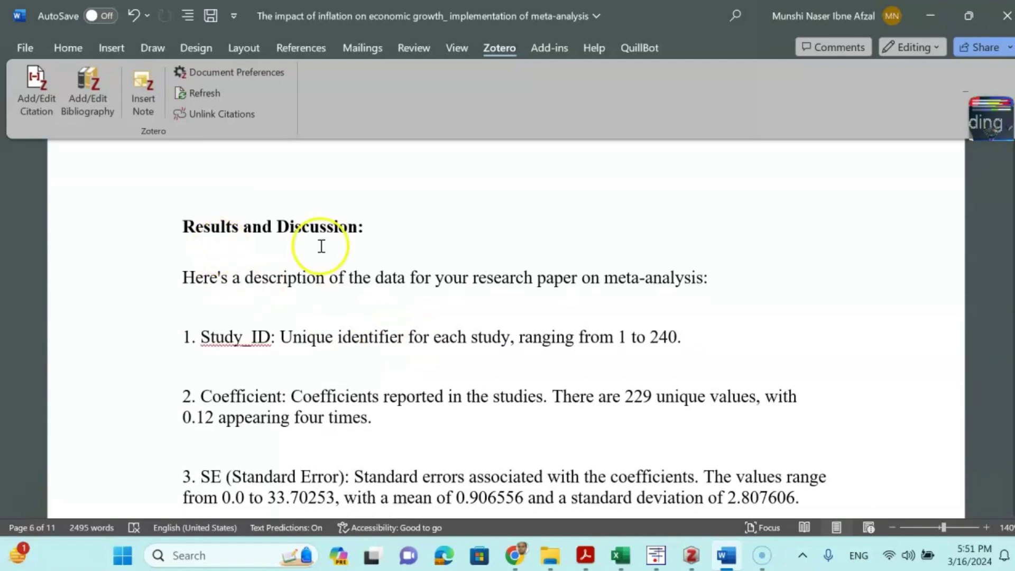
pyautogui.scroll(-1, 388, 246)
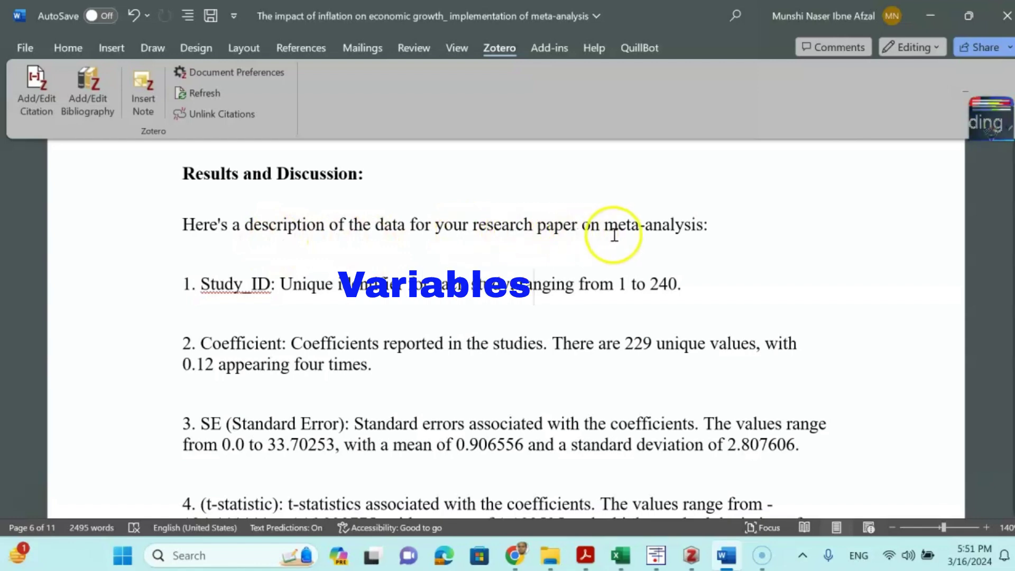
pyautogui.scroll(-3, 693, 201)
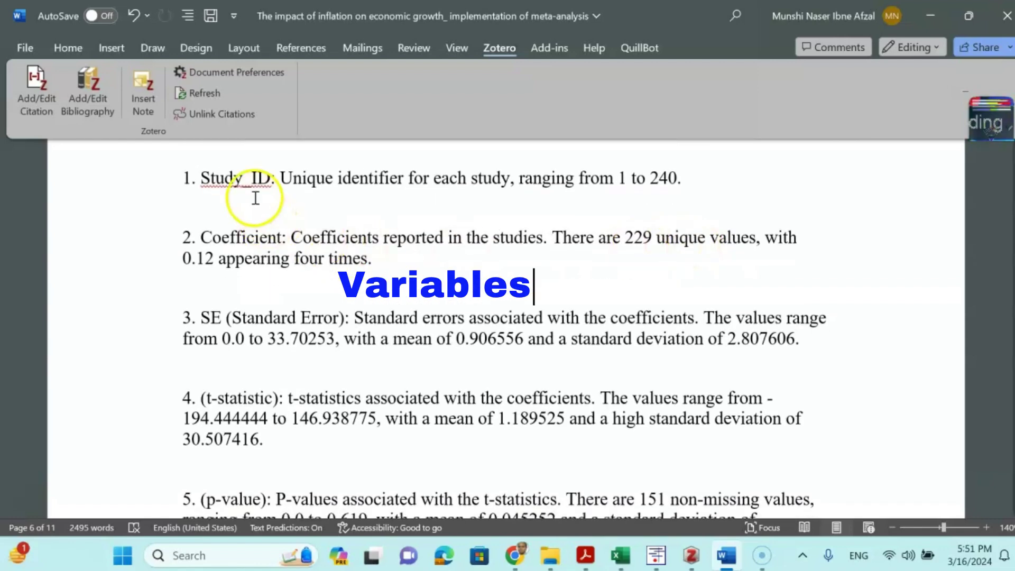
pyautogui.scroll(-3, 259, 232)
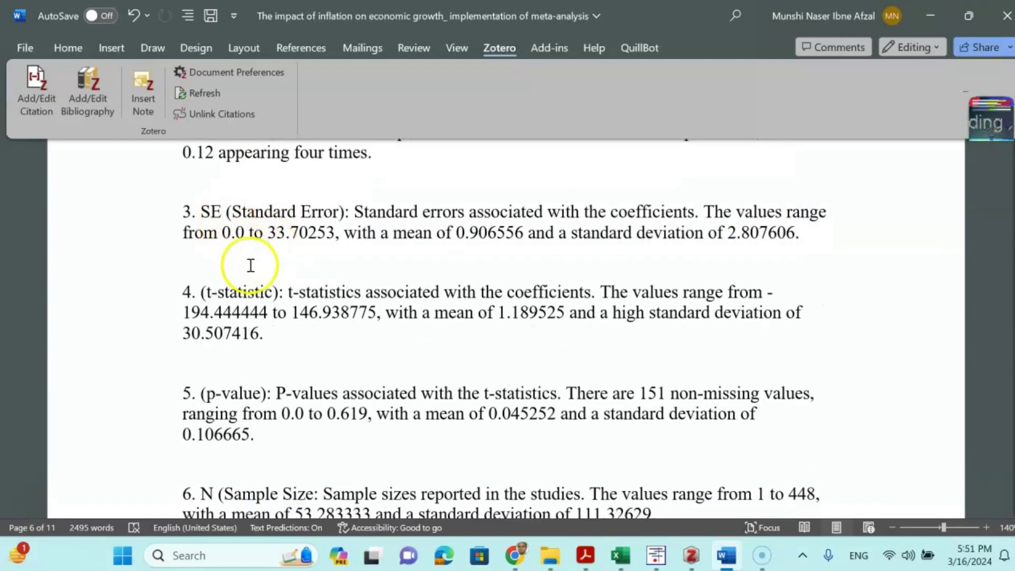
pyautogui.scroll(-6, 248, 265)
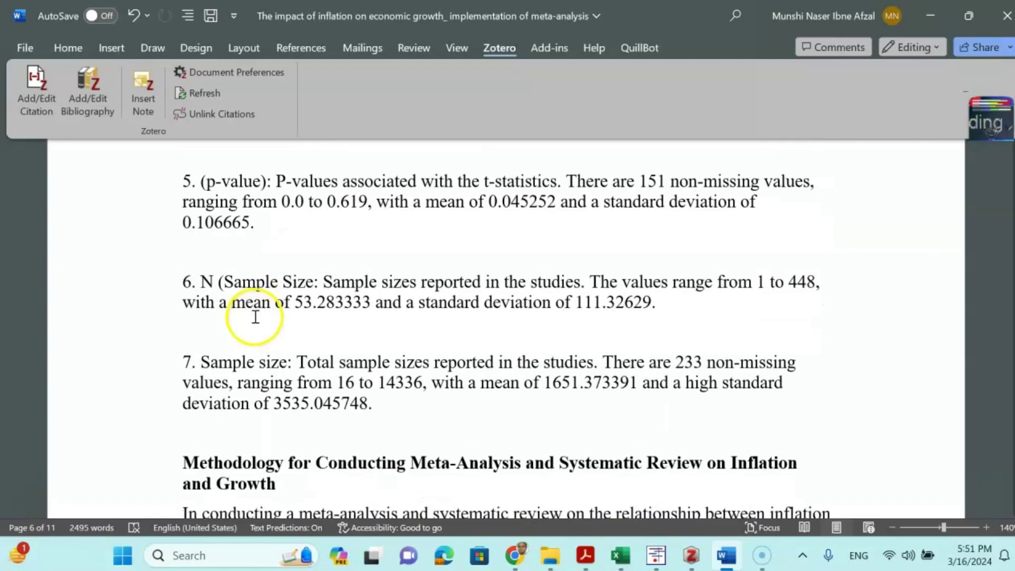
pyautogui.scroll(-3, 260, 317)
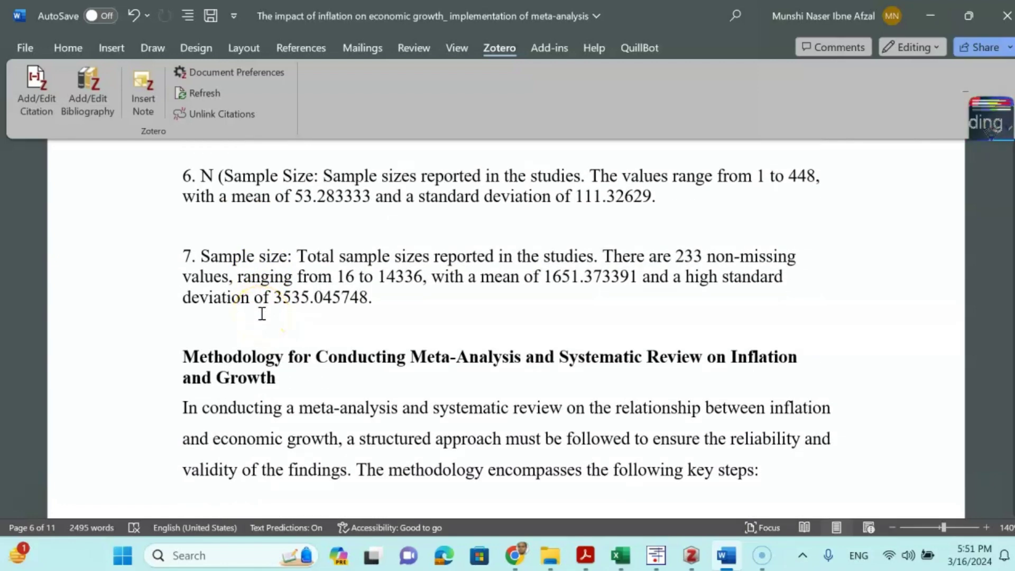
# Examine the meta-analysis methodology's introduction, its research question formulation in Step 01 and its literature search strategy in Step 2
pyautogui.scroll(-3, 262, 314)
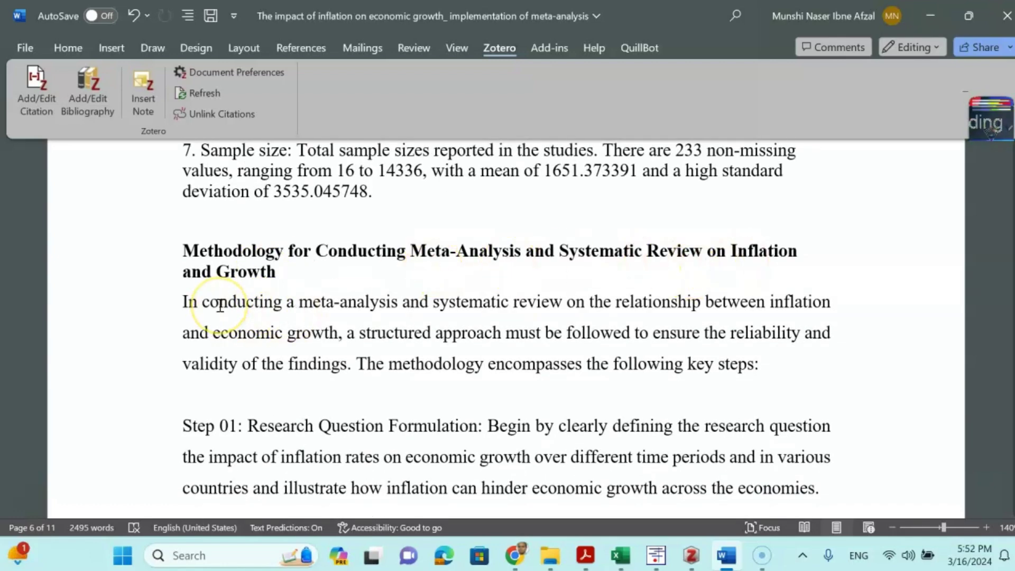
pyautogui.scroll(-3, 220, 305)
pyautogui.click(218, 282)
pyautogui.scroll(-2, 217, 282)
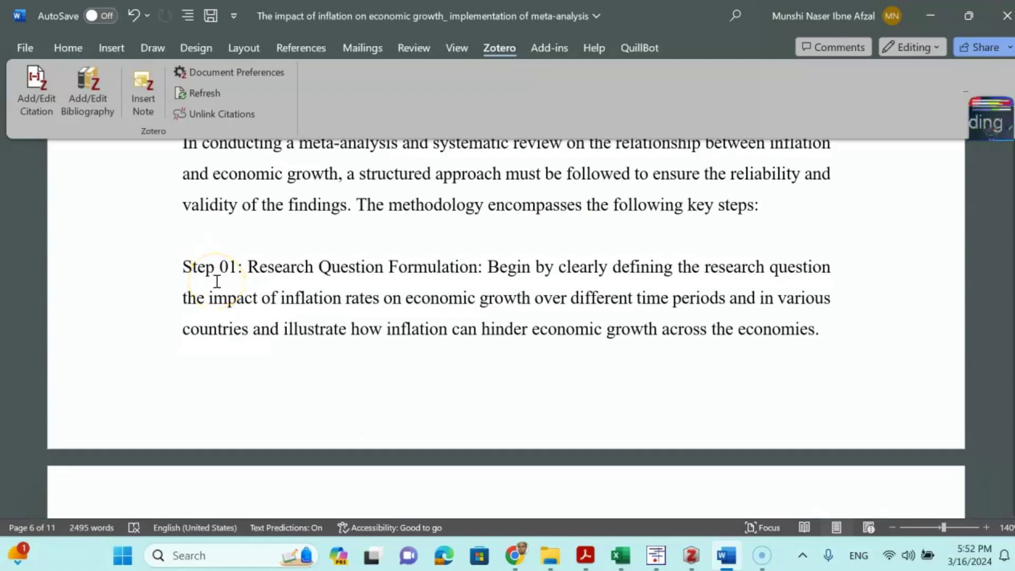
pyautogui.click(288, 280)
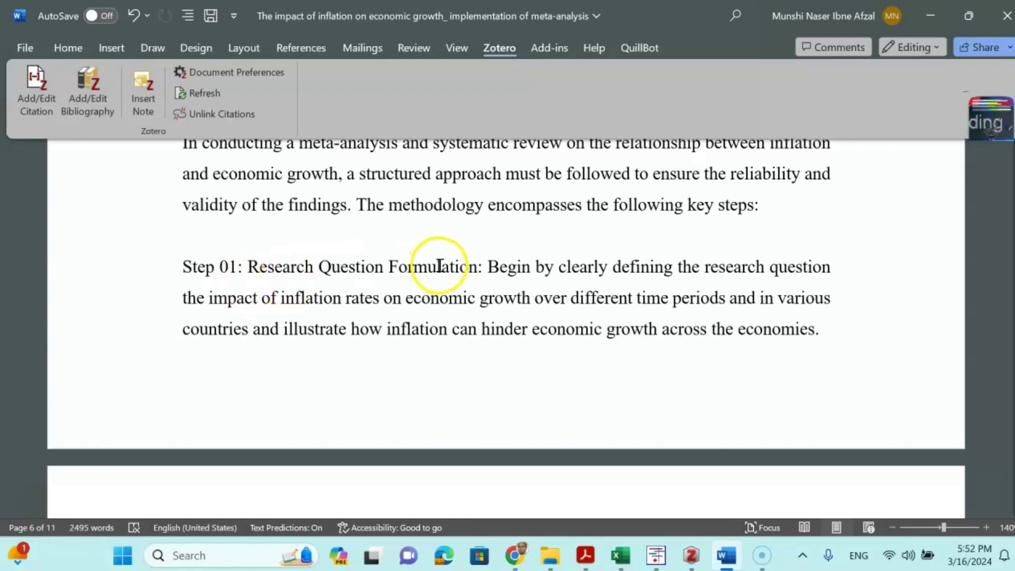
pyautogui.scroll(-4, 440, 269)
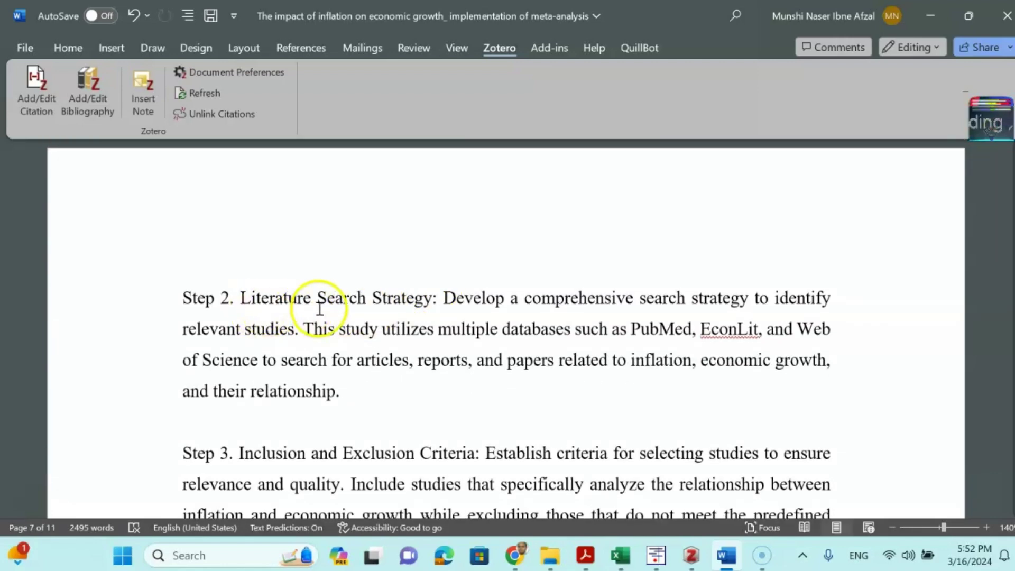
pyautogui.scroll(-1, 365, 314)
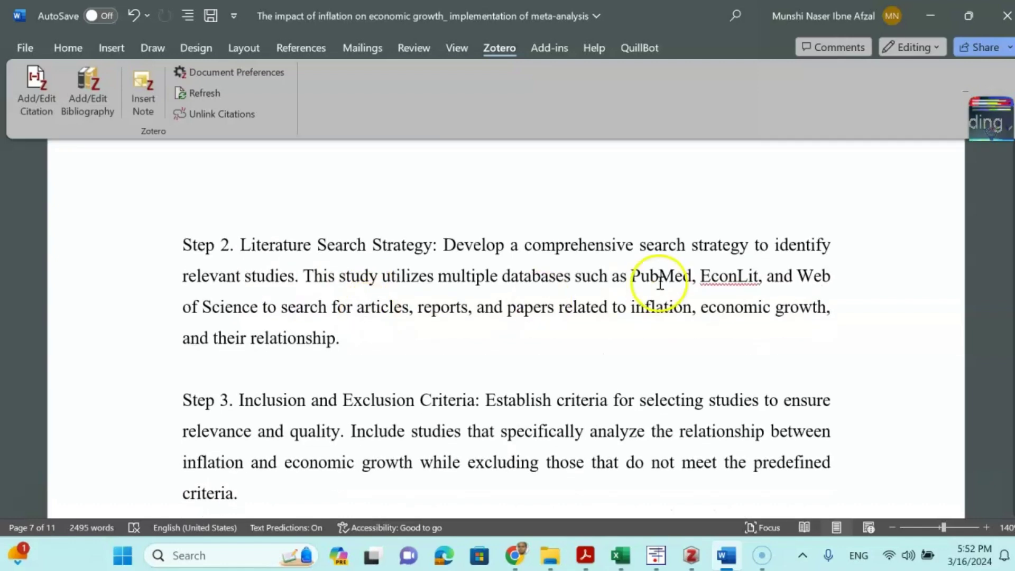
pyautogui.scroll(5, 642, 282)
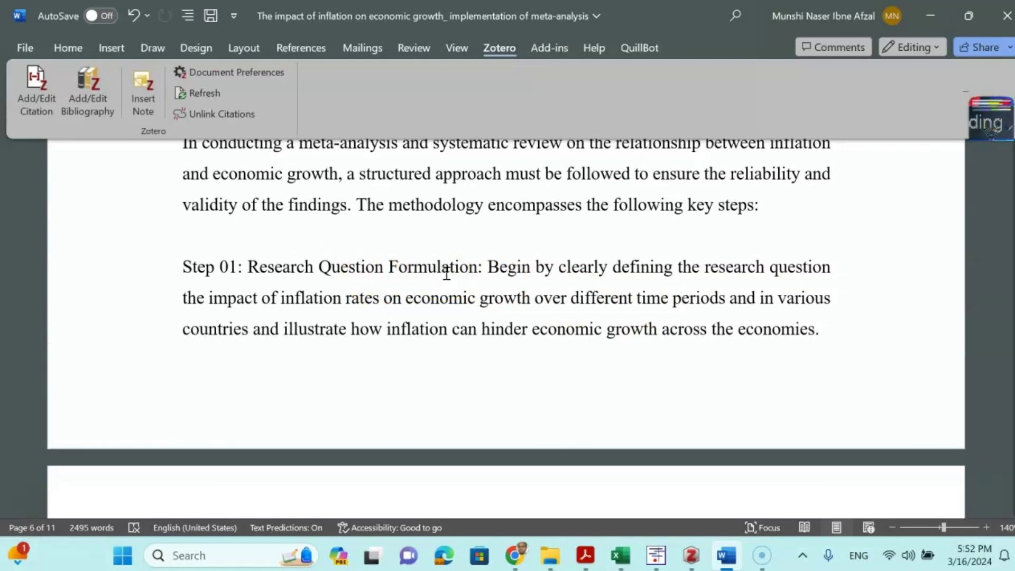
# Read methodology Steps 3 to 7, the random effects model results and the forest plot description
pyautogui.scroll(-10, 471, 310)
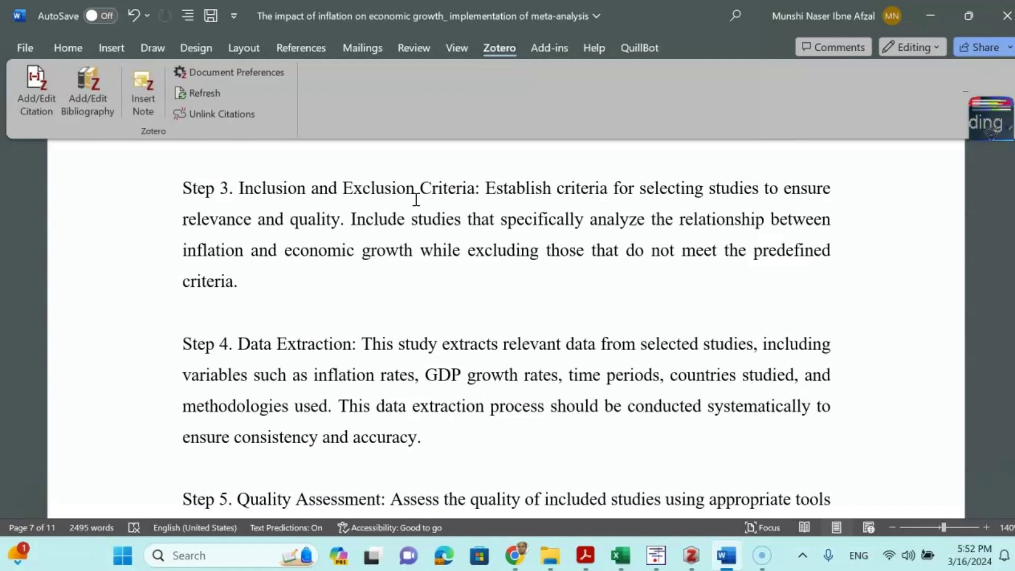
pyautogui.click(410, 210)
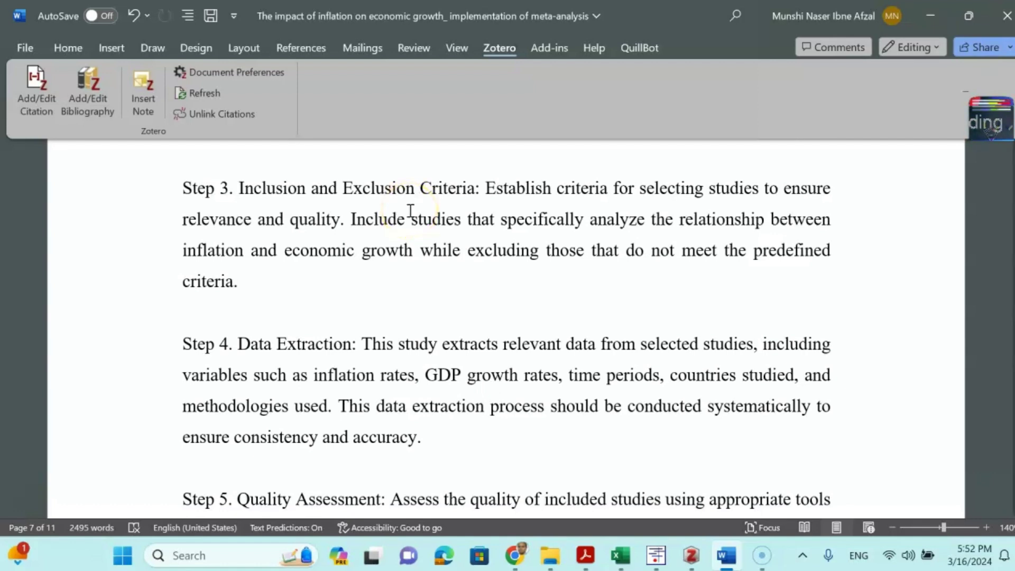
pyautogui.scroll(-3, 411, 211)
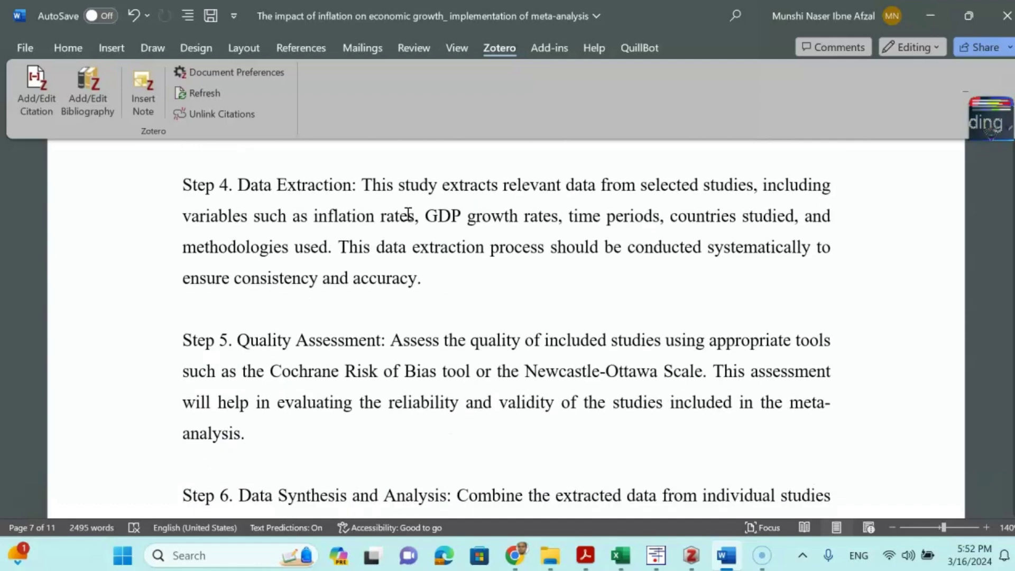
pyautogui.scroll(-6, 408, 213)
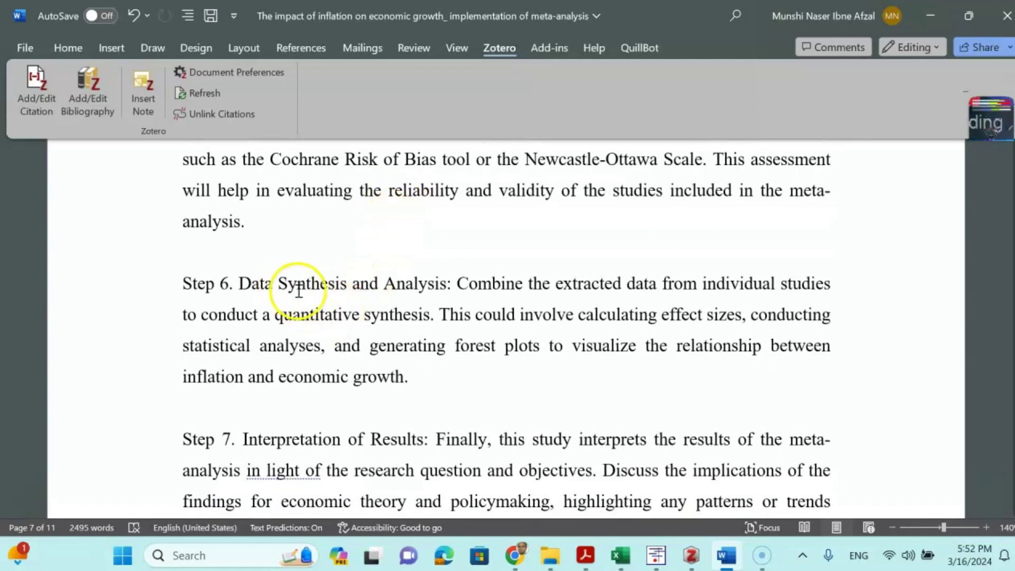
pyautogui.scroll(-10, 416, 297)
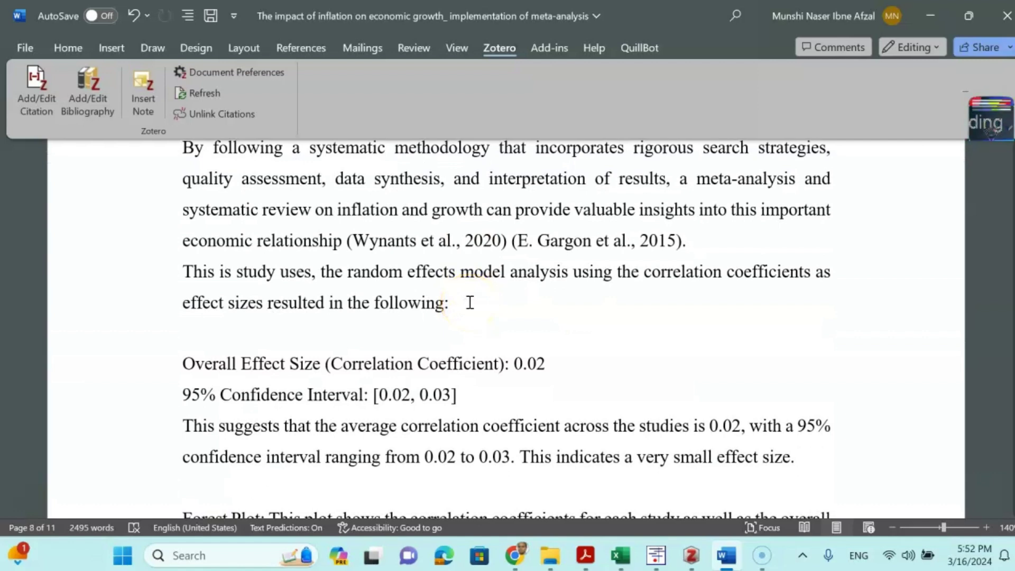
pyautogui.scroll(-2, 468, 307)
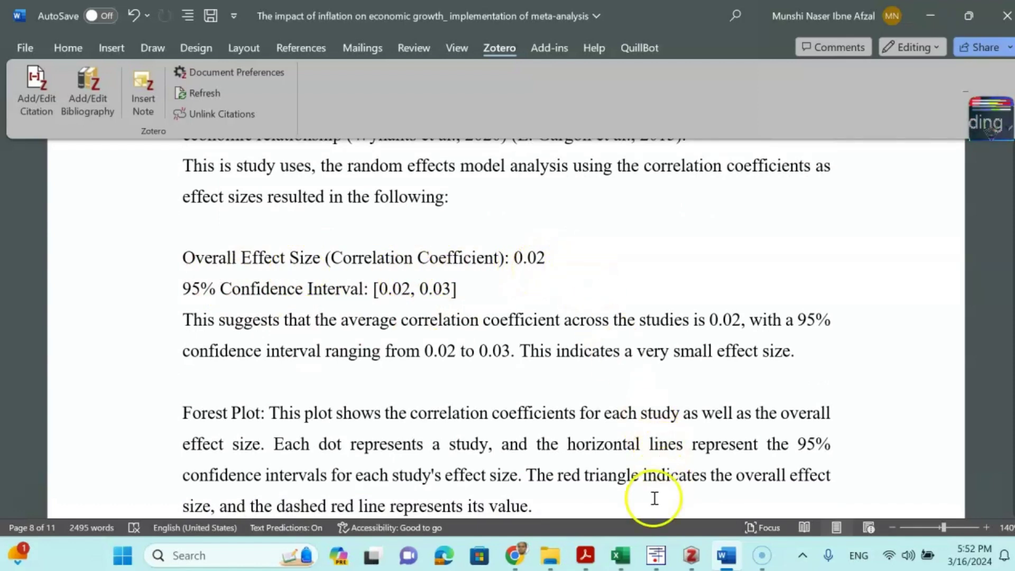
# Switch to the CMA_Analysis data workbook in Excel and examine its coefficient, SE, t, p, N, T and sample size columns
pyautogui.moveTo(621, 555)
pyautogui.click(563, 477)
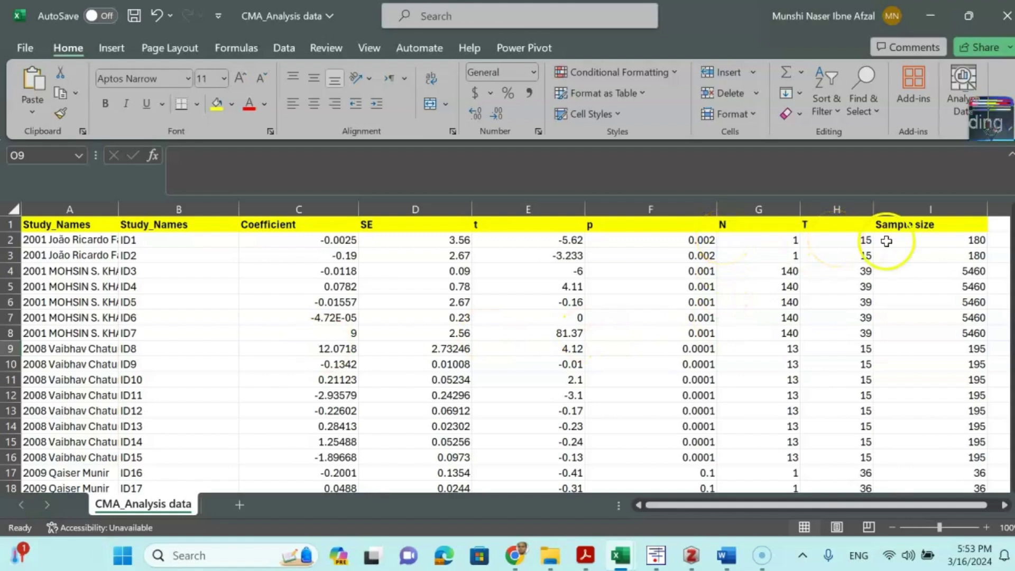
# Switch to the digital economy article PDF in the browser and examine the Table 4 regression results on page 10
pyautogui.click(585, 555)
pyautogui.click(514, 555)
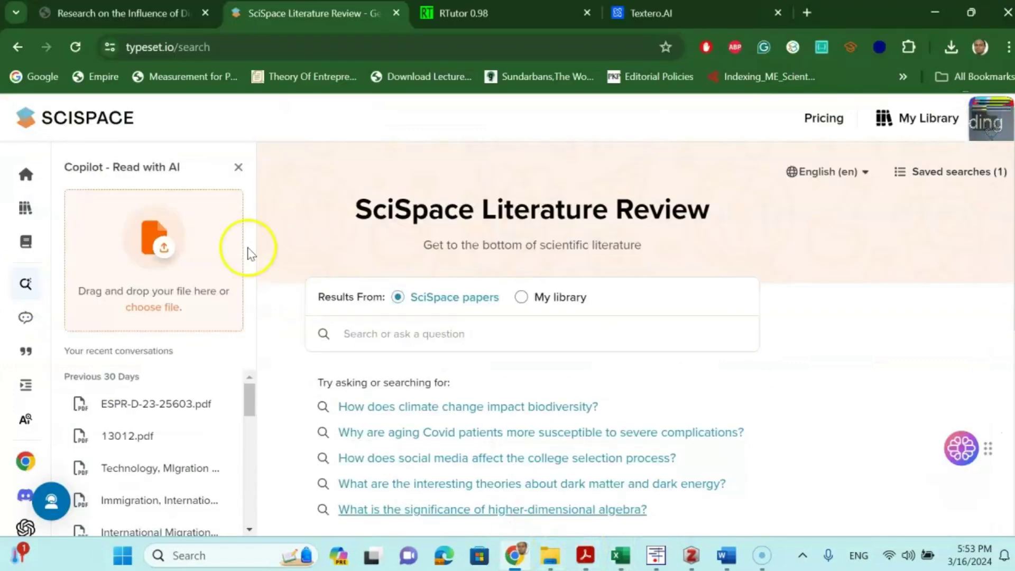
pyautogui.click(136, 11)
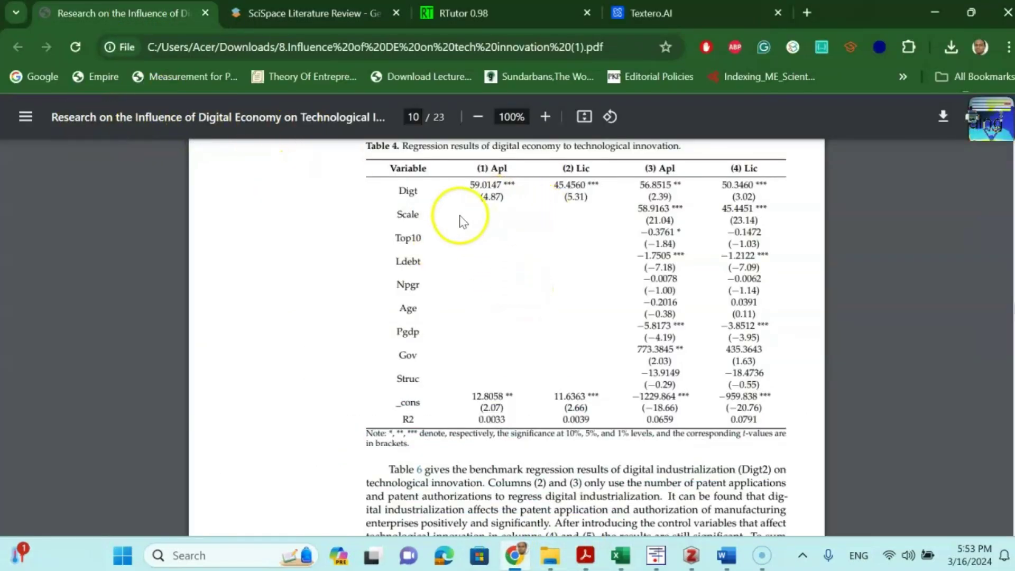
pyautogui.scroll(2, 455, 217)
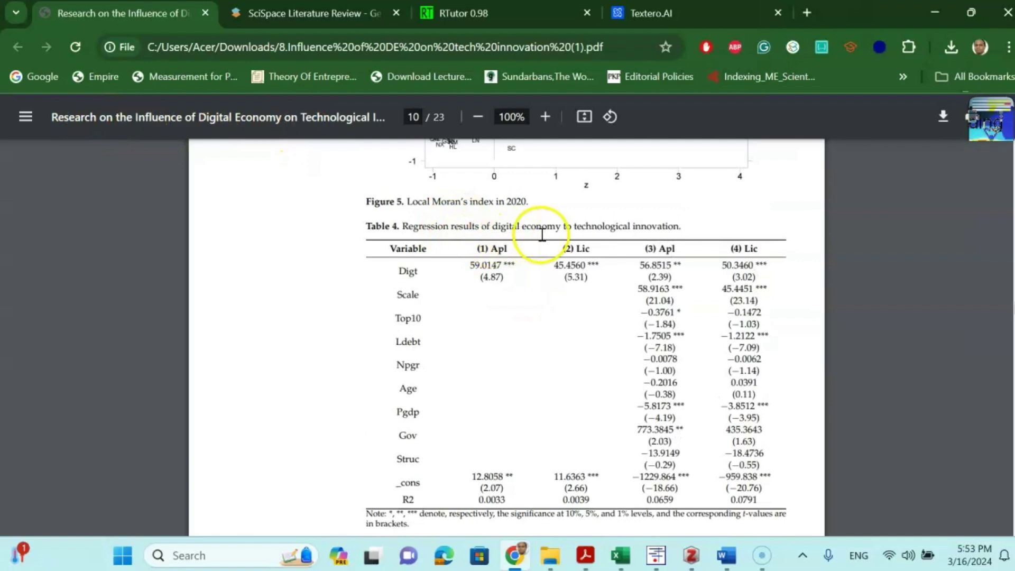
# Examine the Digt coefficient and its bracketed t-value under column (3) Apl in Table 4
pyautogui.scroll(-2, 677, 227)
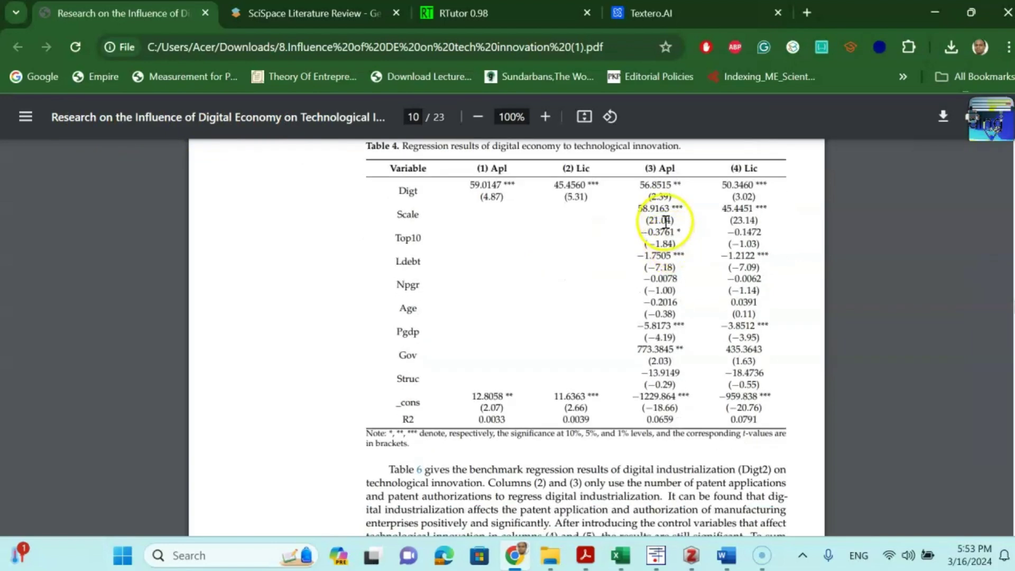
pyautogui.moveTo(660, 192); pyautogui.dragTo(655, 196)
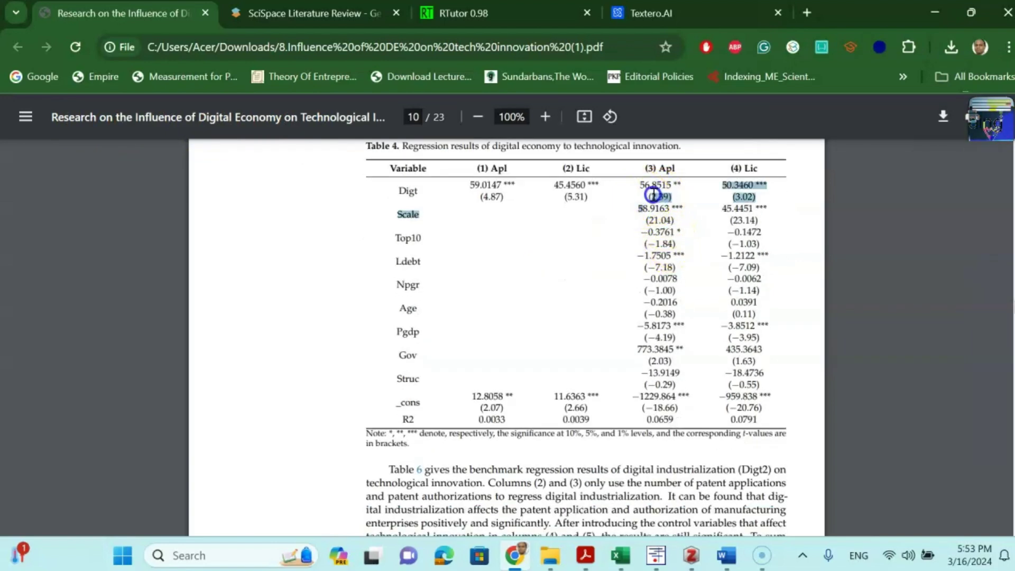
pyautogui.click(638, 208)
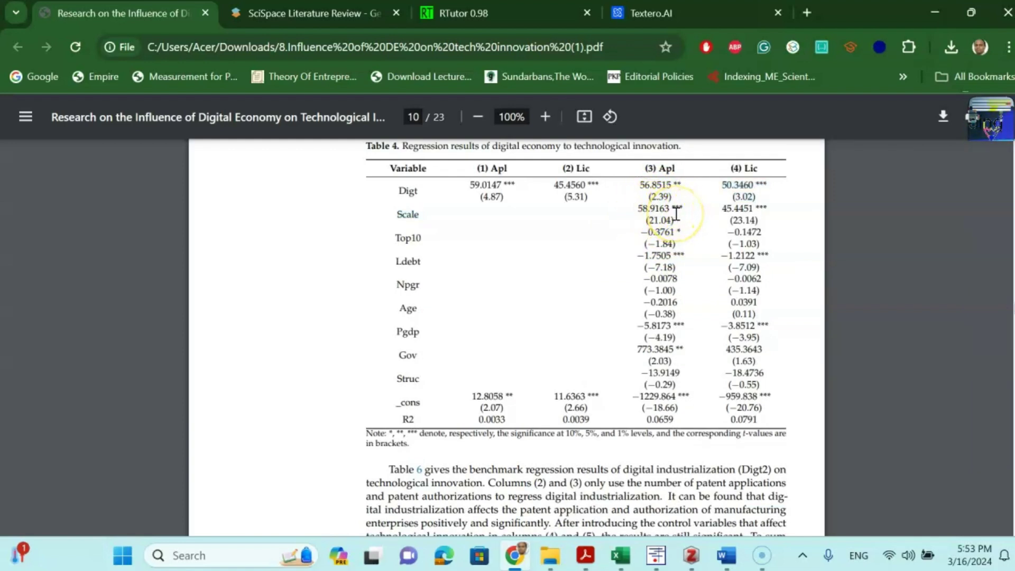
pyautogui.moveTo(638, 185); pyautogui.dragTo(674, 184)
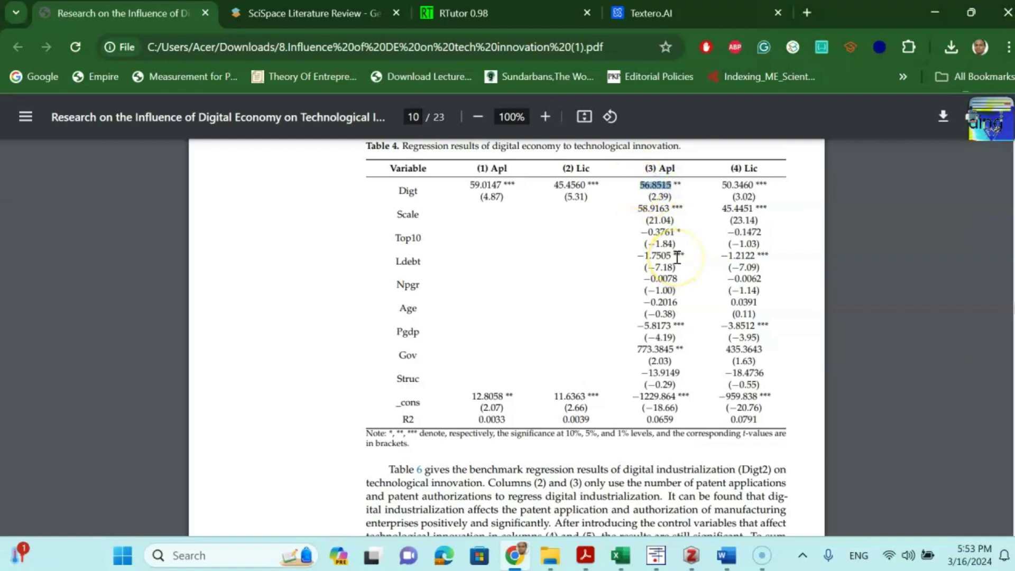
pyautogui.scroll(-3, 678, 256)
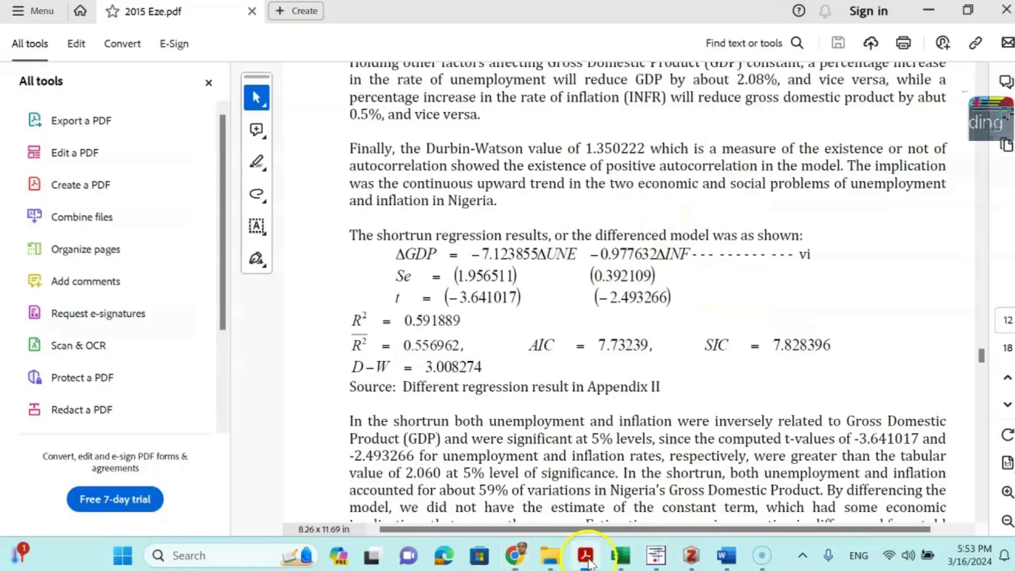
# Switch to the 2015 article PDF in Acrobat and highlight the Se and t values of the short-run regression results
pyautogui.click(586, 555)
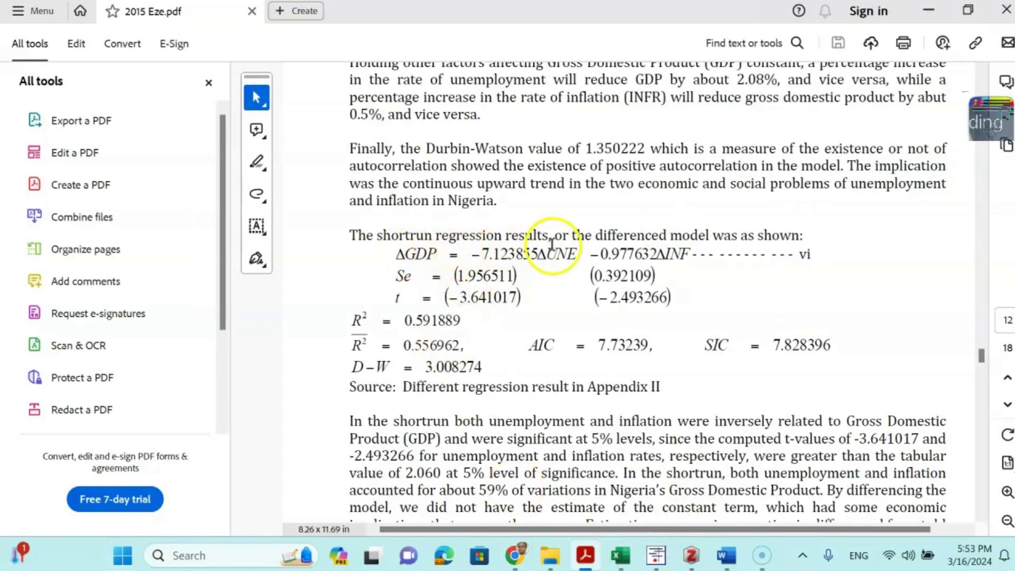
pyautogui.moveTo(399, 276); pyautogui.dragTo(624, 275)
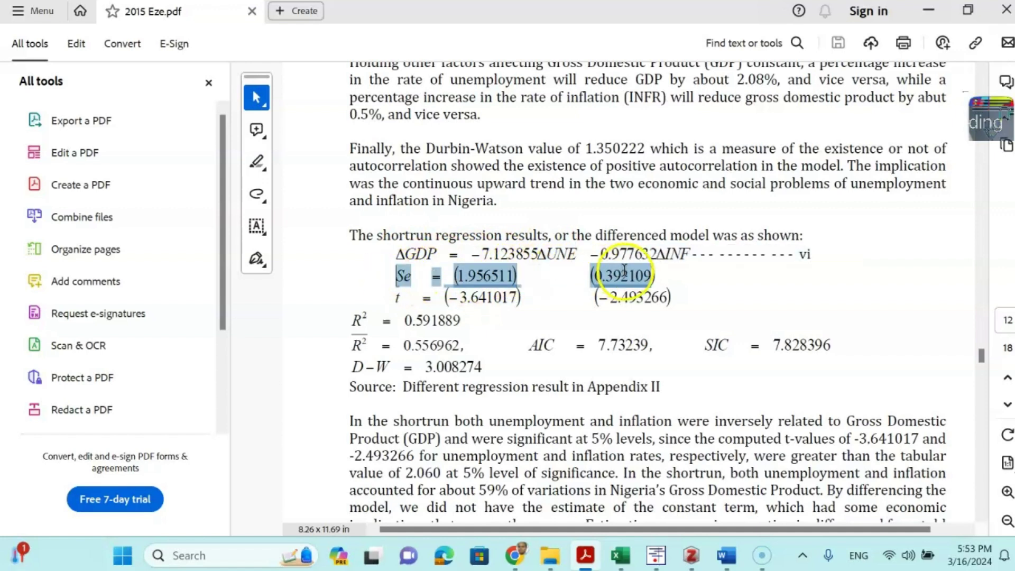
pyautogui.moveTo(397, 297); pyautogui.dragTo(521, 298)
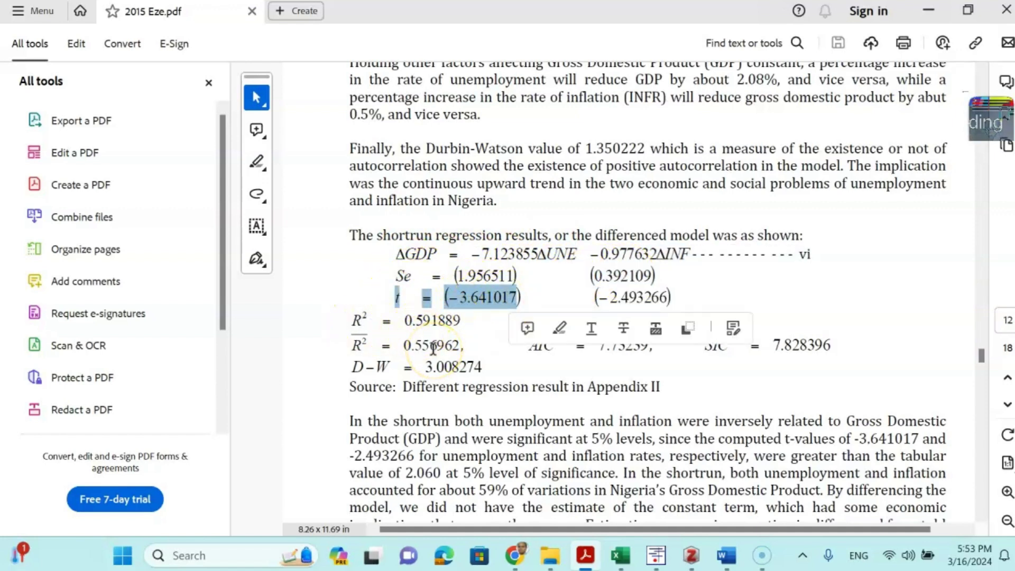
pyautogui.click(477, 416)
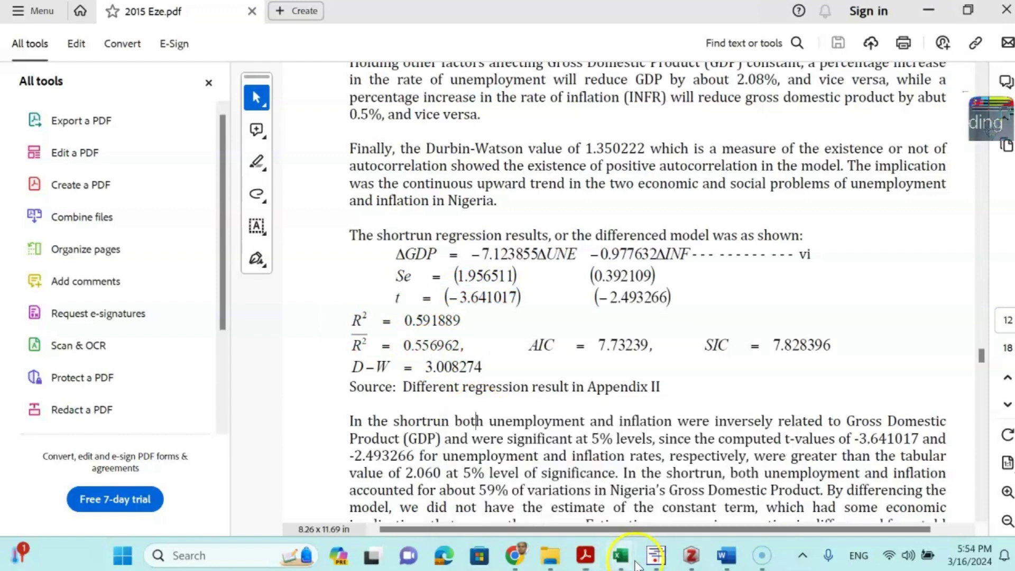
# Switch to the CMA_Analysis data workbook in Excel and look through the listed studies and their extracted values
pyautogui.moveTo(629, 561)
pyautogui.click(578, 492)
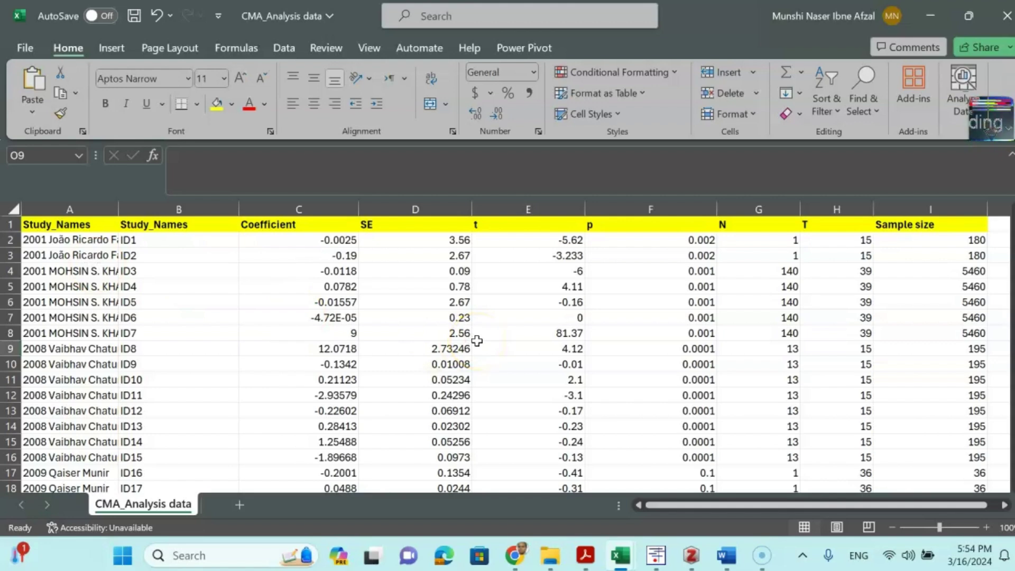
pyautogui.scroll(-19, 551, 331)
pyautogui.scroll(-5, 557, 351)
pyautogui.scroll(20, 557, 351)
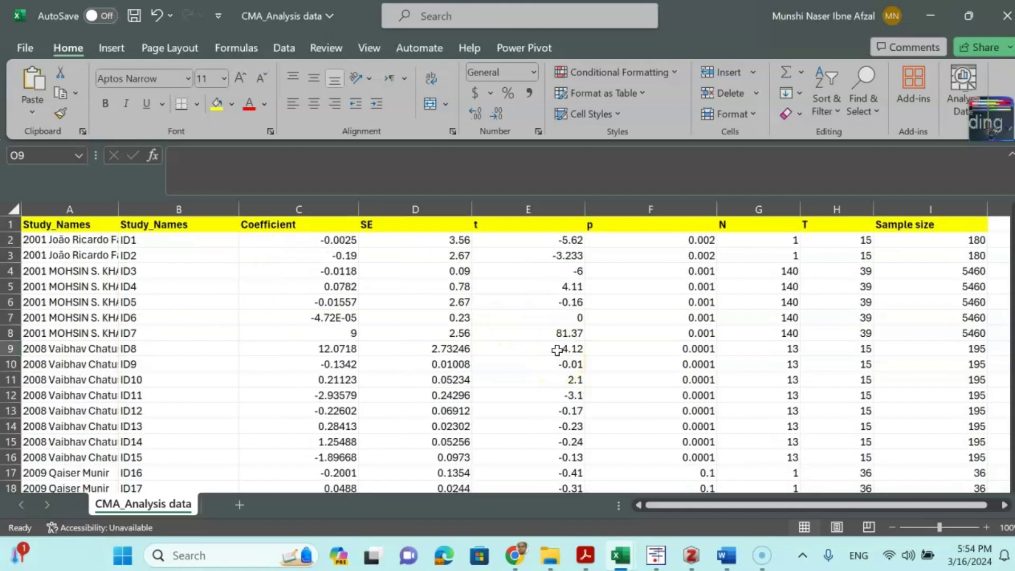
# Inspect the study names column options in Comprehensive Meta Analysis, and check the source study names in the inflation workbook's CMA_DATA sheet
pyautogui.click(656, 555)
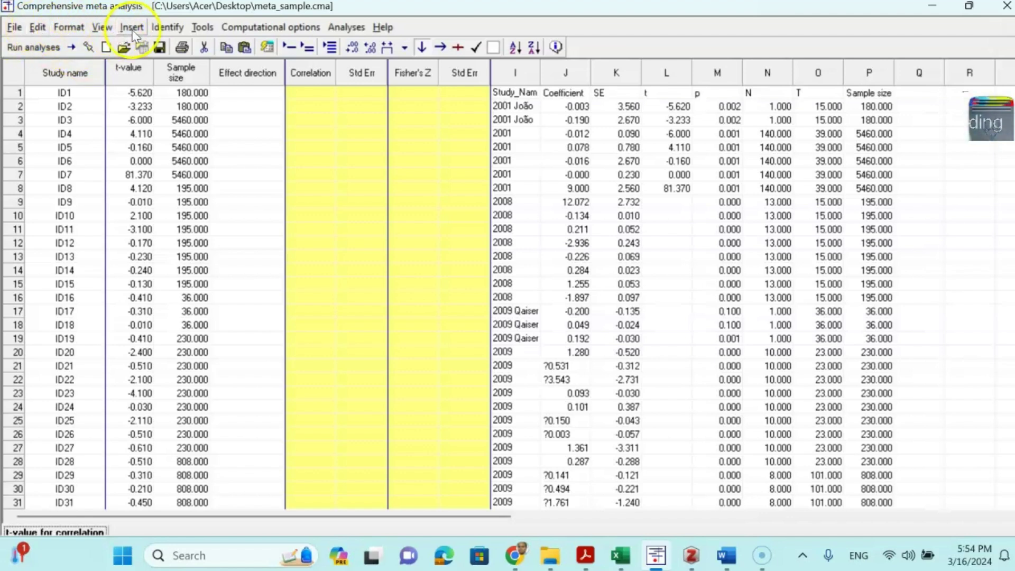
pyautogui.click(131, 27)
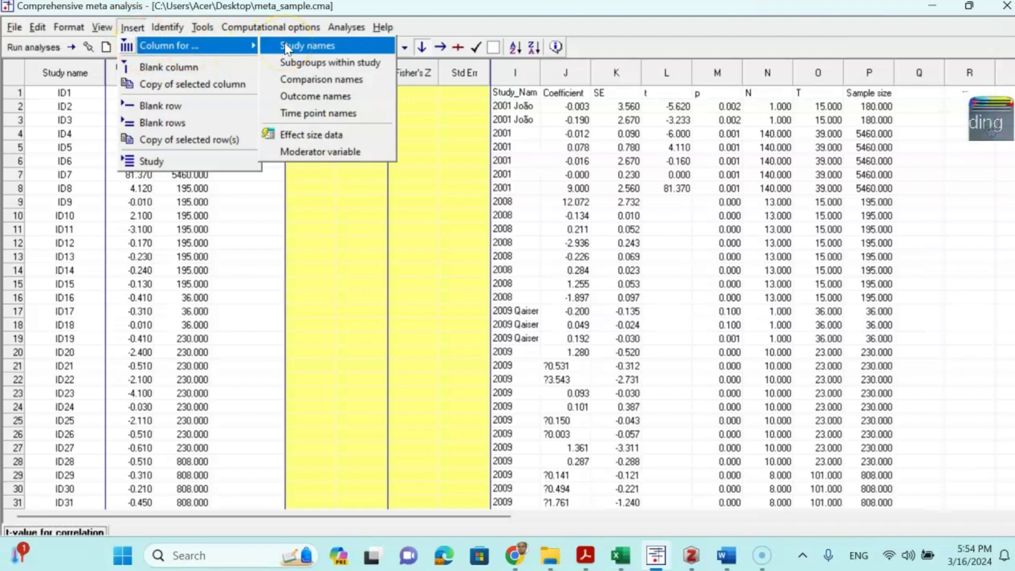
pyautogui.click(76, 79)
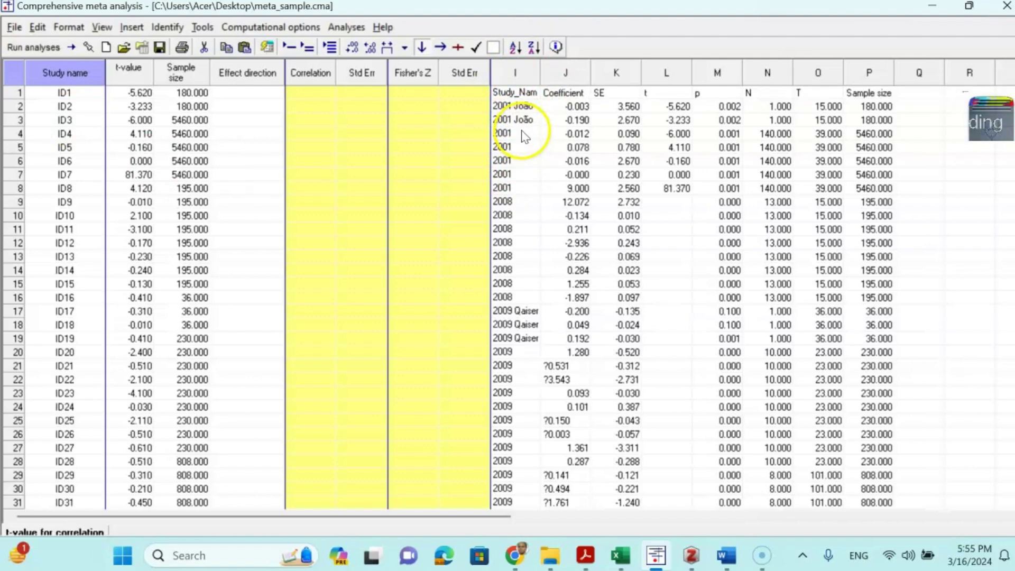
pyautogui.moveTo(621, 555)
pyautogui.click(702, 488)
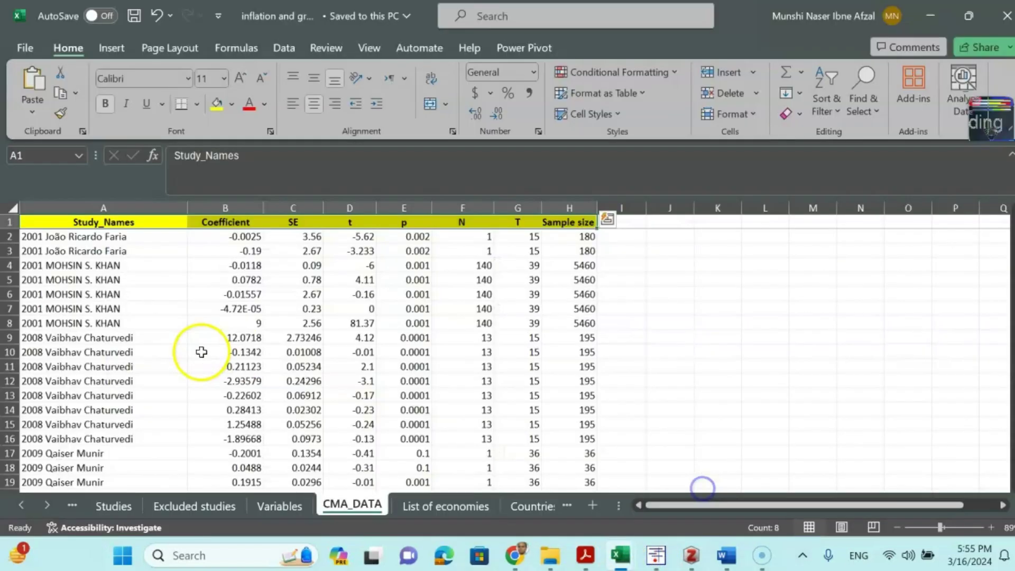
# Return to Comprehensive Meta Analysis and review the "t-value and sample size for correlation" effect size format without inserting columns
pyautogui.click(655, 555)
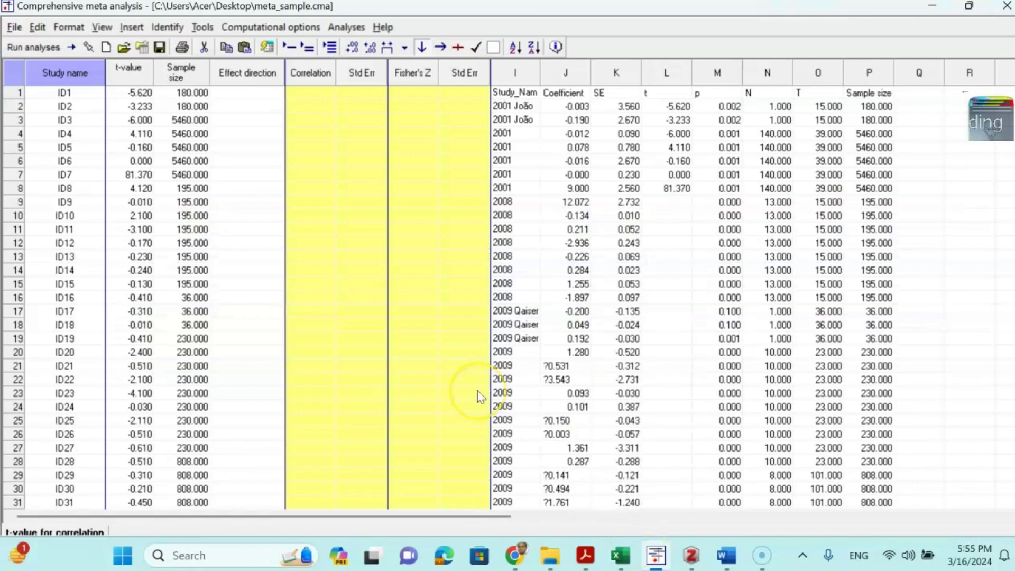
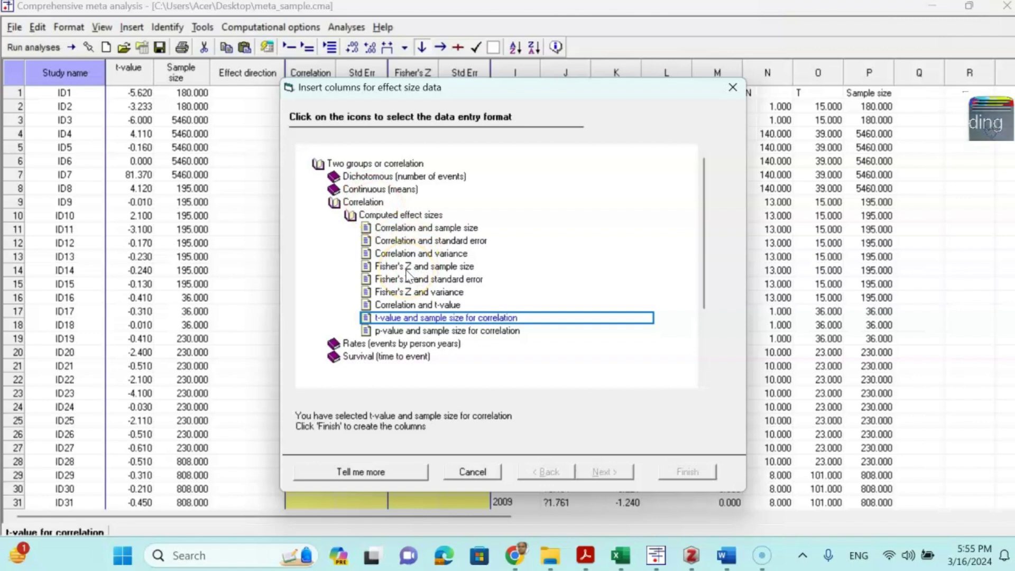
pyautogui.click(406, 312)
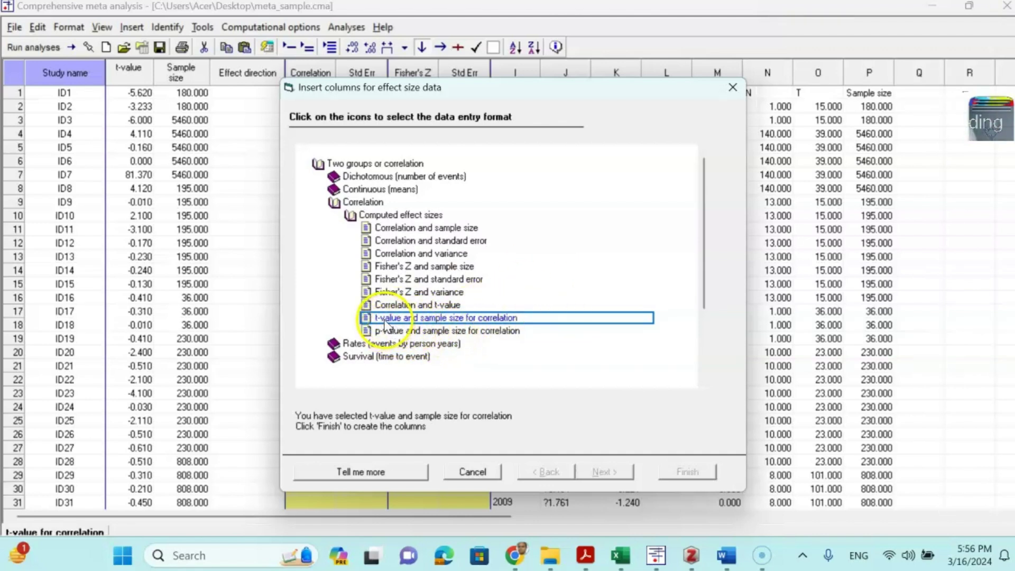
pyautogui.click(473, 472)
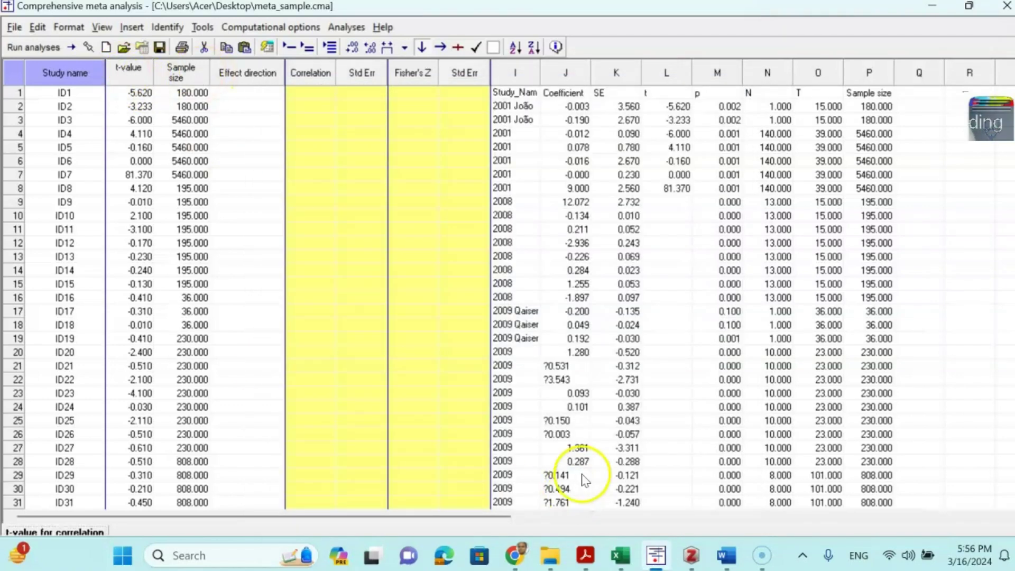
# Switch to the CMA_Analysis data workbook in Excel and examine the t and Sample size columns needed for the analysis
pyautogui.moveTo(621, 555)
pyautogui.click(574, 490)
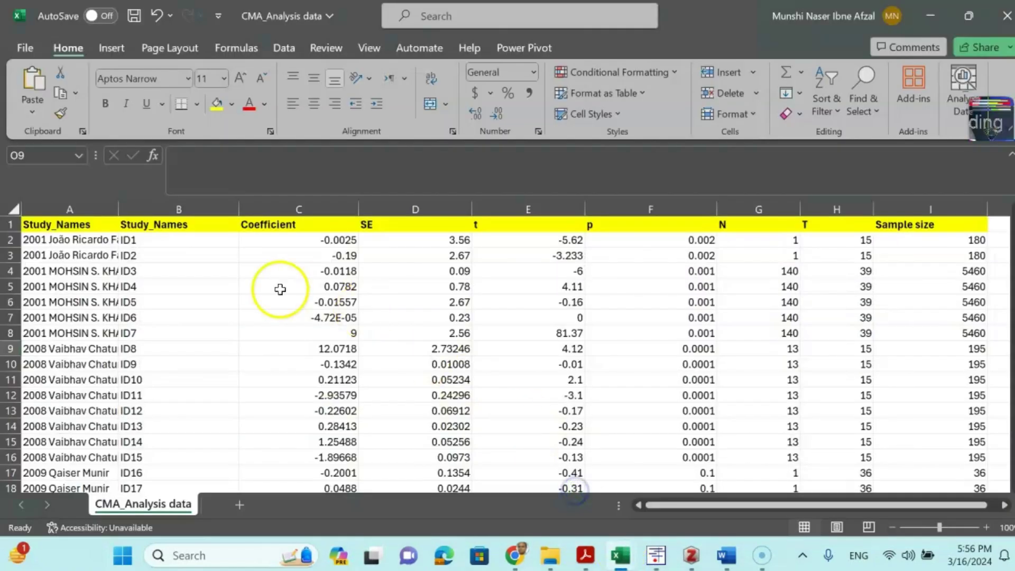
pyautogui.scroll(-3, 390, 312)
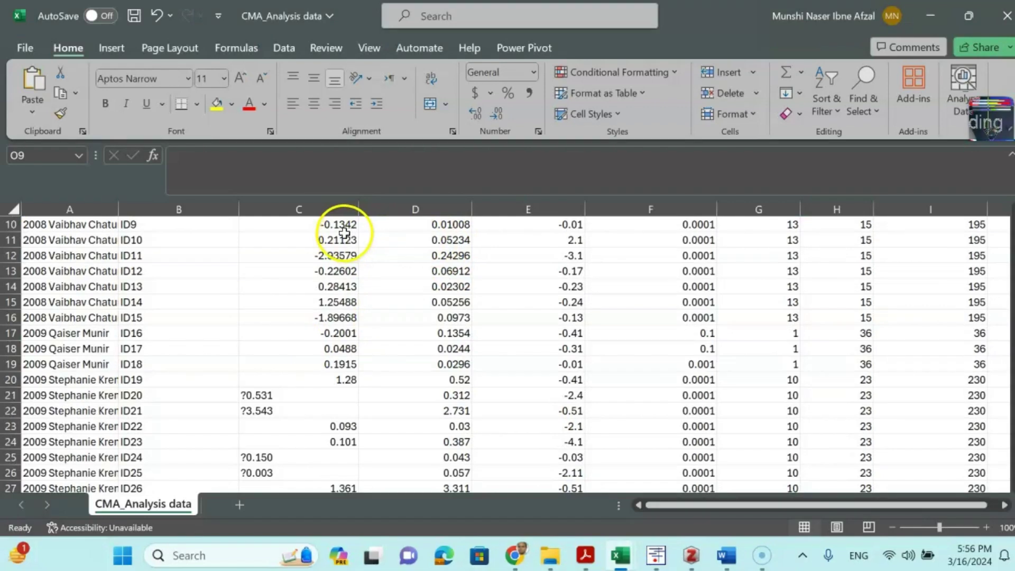
pyautogui.scroll(3, 344, 233)
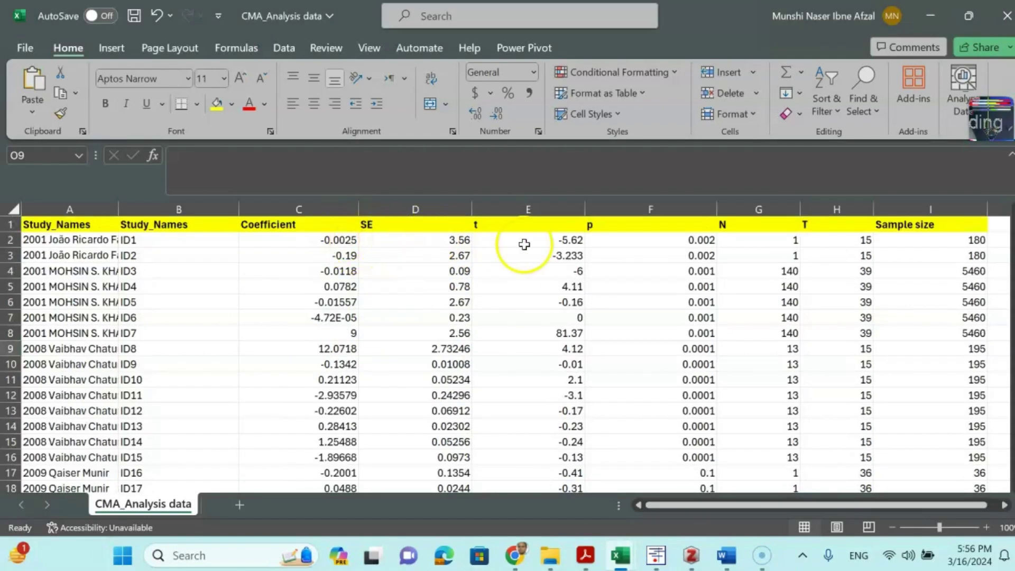
pyautogui.moveTo(524, 241); pyautogui.dragTo(546, 346)
pyautogui.moveTo(920, 241); pyautogui.dragTo(925, 370)
# Switch to Comprehensive Meta Analysis and run the analyses on the t-value and sample size data
pyautogui.click(656, 555)
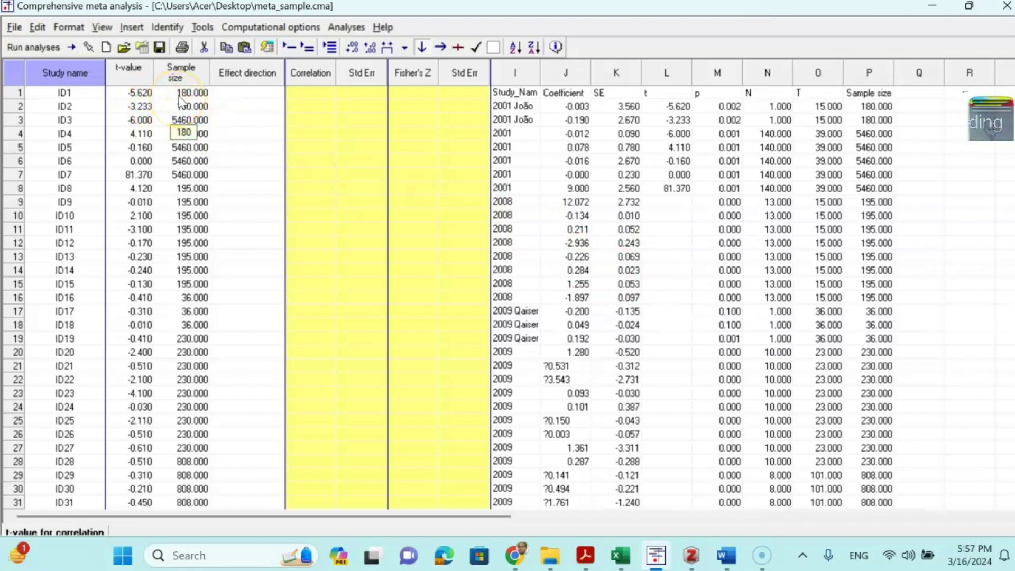
pyautogui.click(338, 30)
pyautogui.click(361, 45)
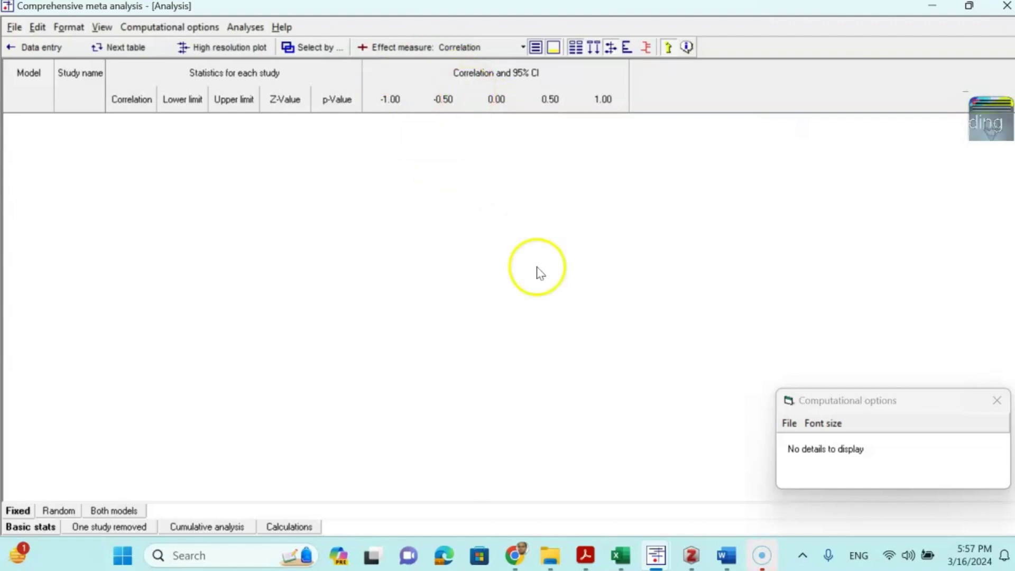
# Switch to the meta-analysis paper in Word and read the overall effect size, confidence interval, forest plot and funnel plot passages
pyautogui.click(726, 554)
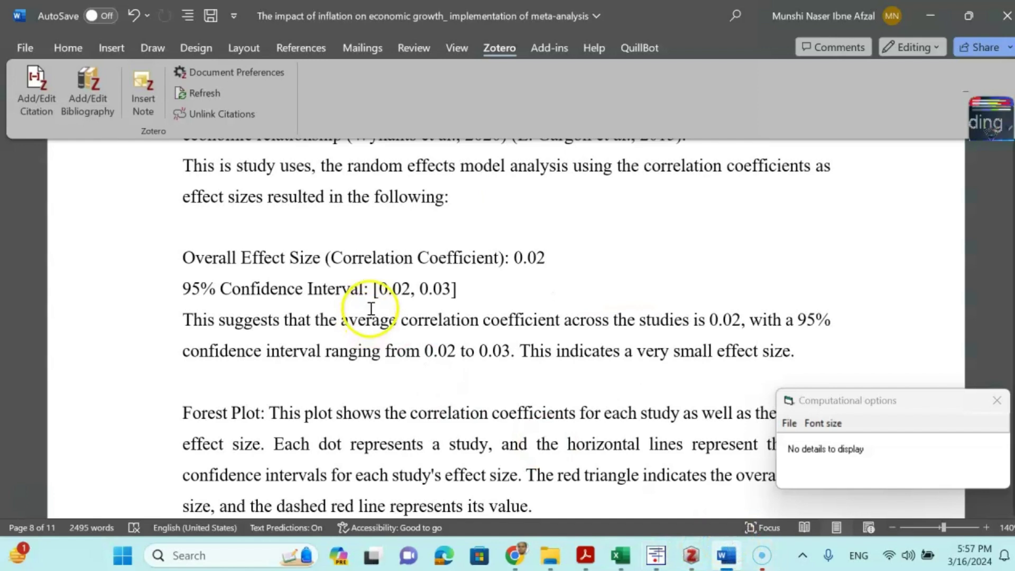
pyautogui.scroll(-1, 371, 308)
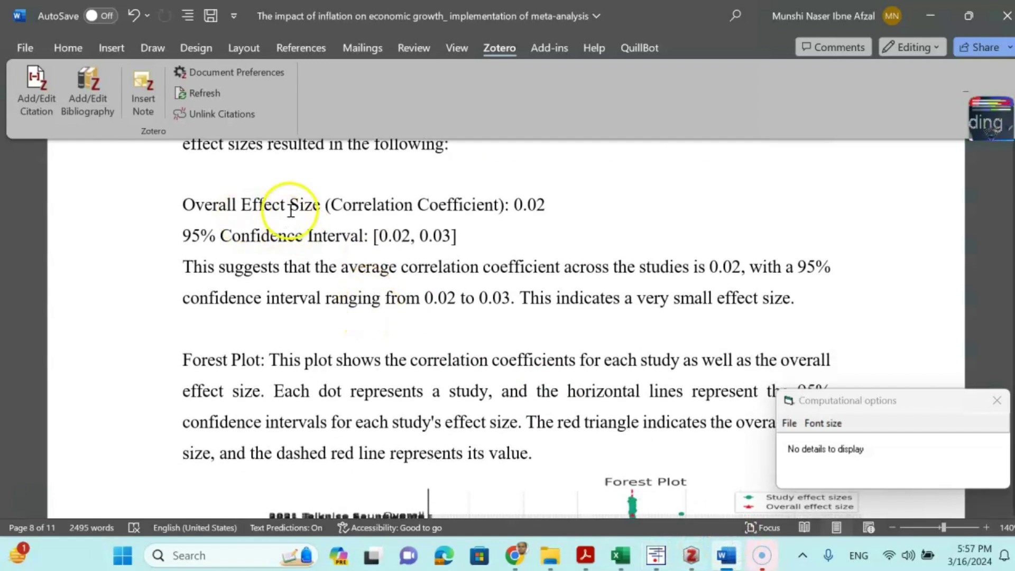
pyautogui.scroll(-1, 541, 218)
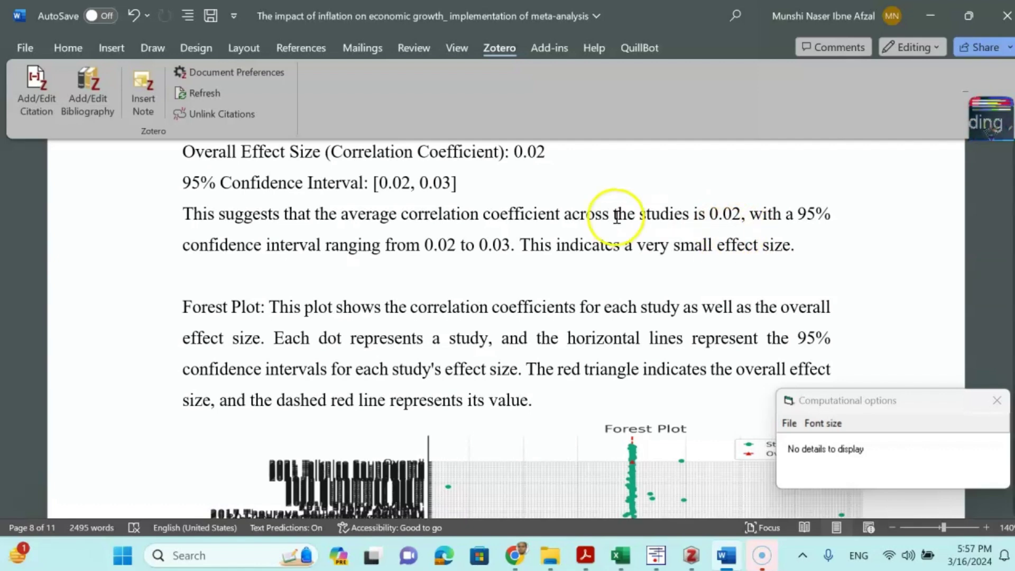
pyautogui.scroll(-5, 617, 211)
pyautogui.scroll(-7, 671, 233)
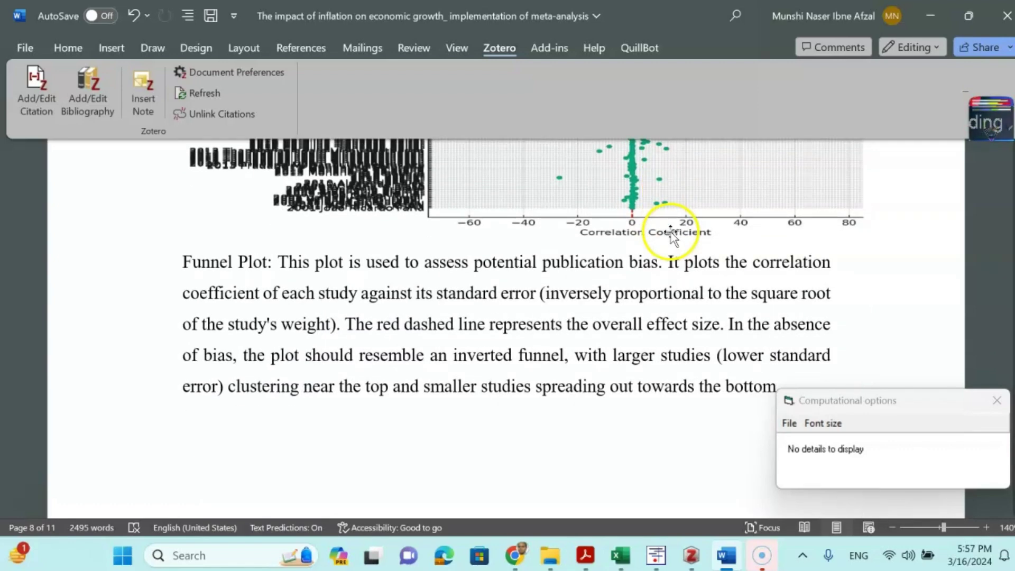
pyautogui.scroll(-3, 587, 306)
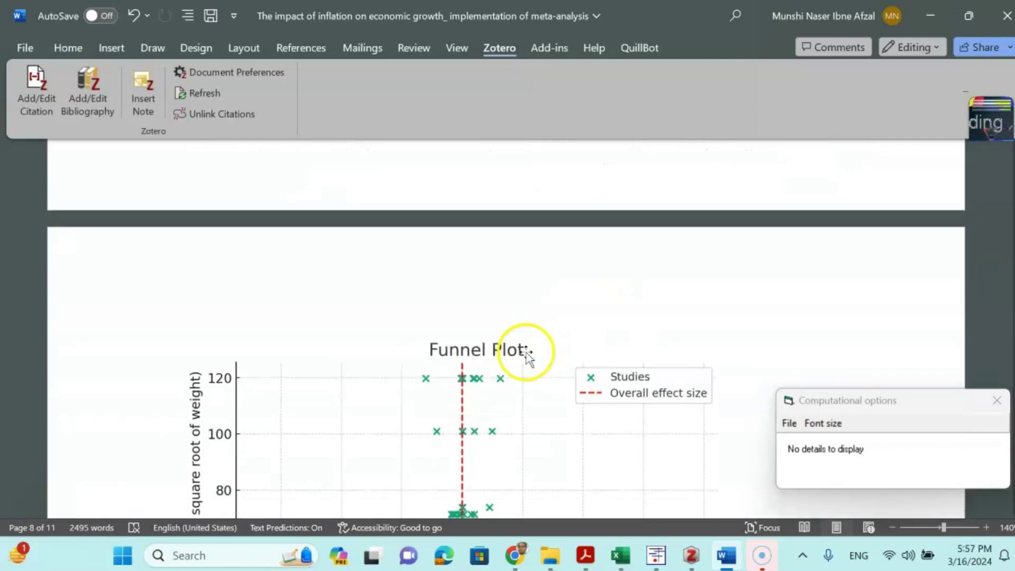
# Switch to the RTutor site in the browser and inspect its data file upload and its analysis request box
pyautogui.click(513, 553)
pyautogui.click(481, 12)
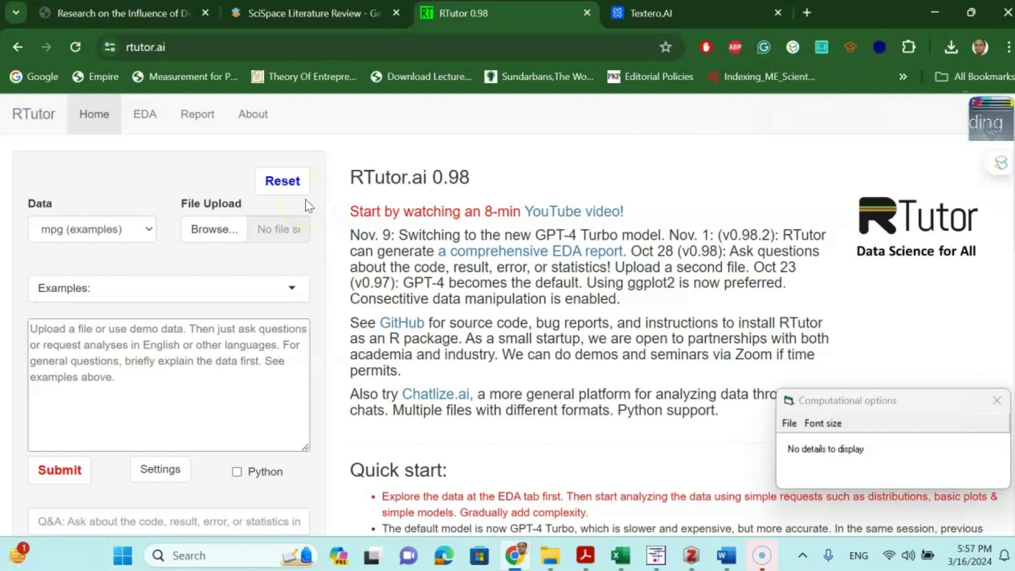
pyautogui.click(220, 232)
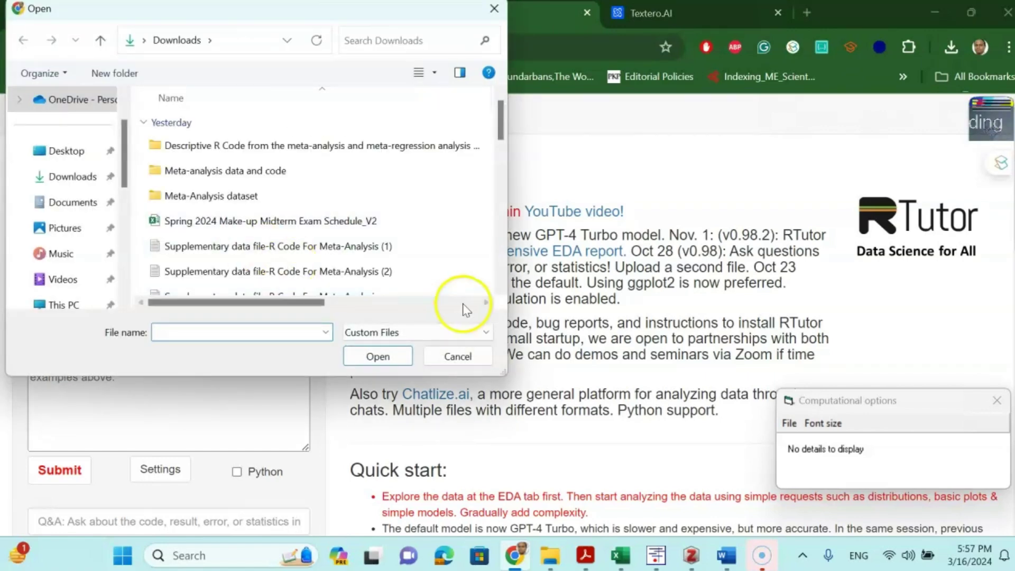
pyautogui.click(458, 357)
pyautogui.click(152, 330)
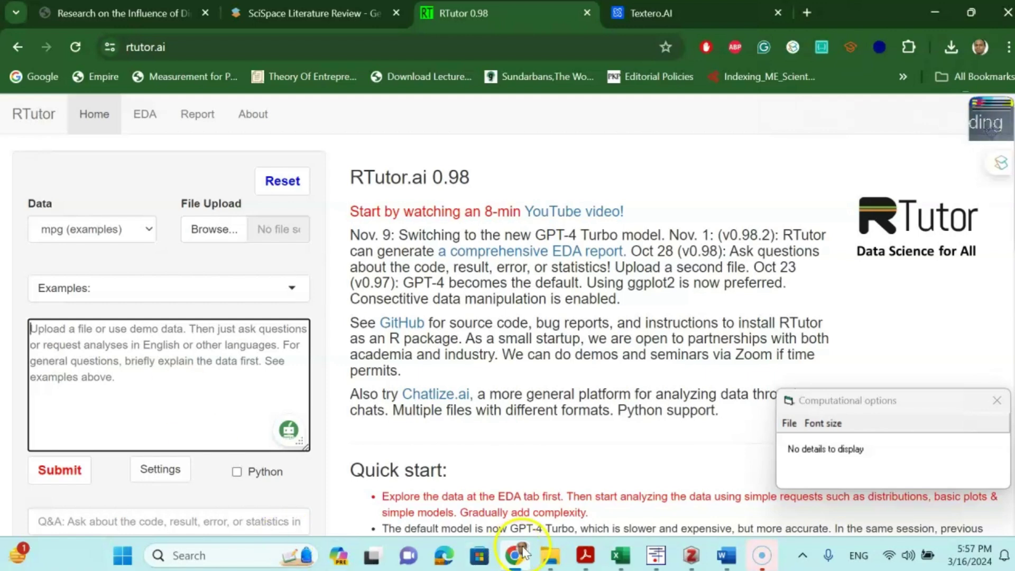
# Return to the meta-analysis paper in Word and examine the funnel plot of studies around the overall effect size
pyautogui.click(727, 555)
pyautogui.scroll(-2, 633, 369)
pyautogui.scroll(5, 630, 356)
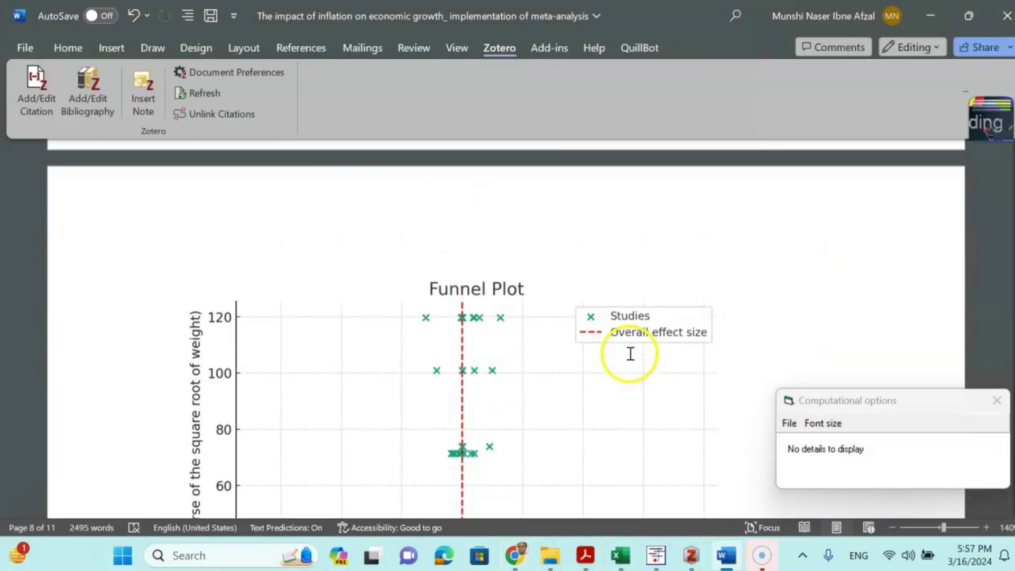
pyautogui.scroll(-12, 626, 355)
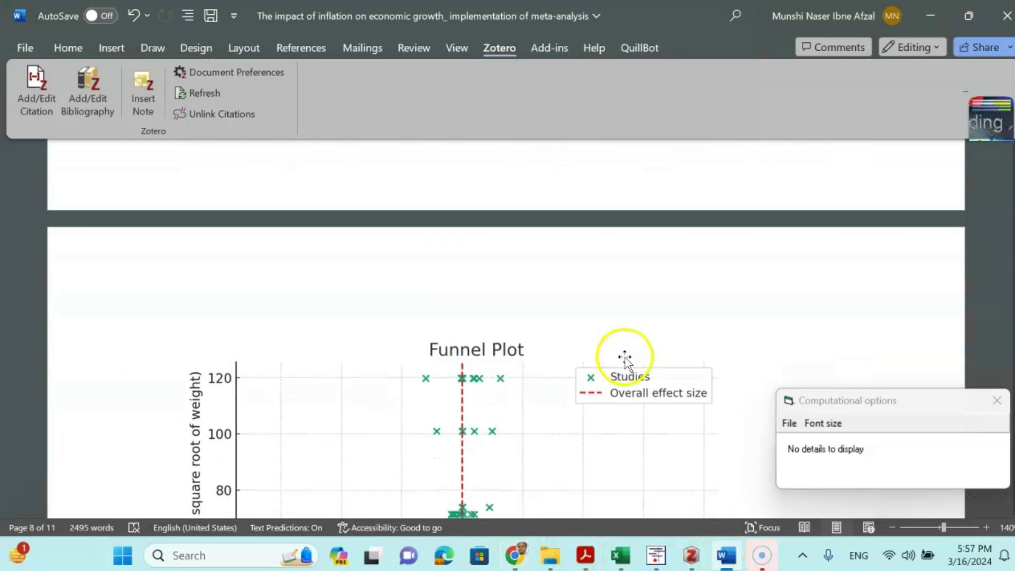
pyautogui.scroll(7, 624, 355)
pyautogui.scroll(2, 470, 291)
pyautogui.scroll(-6, 487, 313)
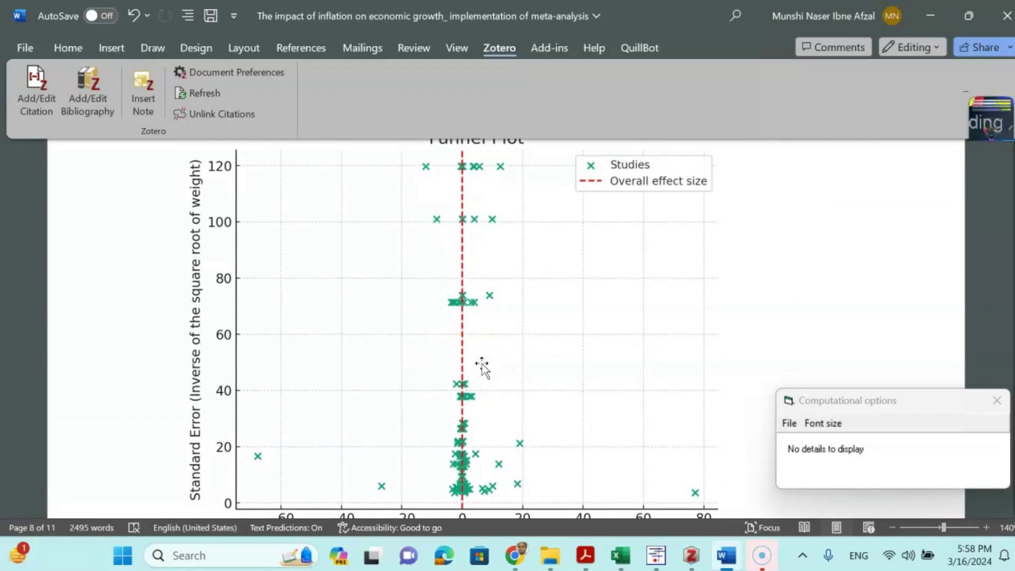
# Look through the paper's Conclusion section, from below the funnel plot to the start of the References page
pyautogui.scroll(-5, 482, 365)
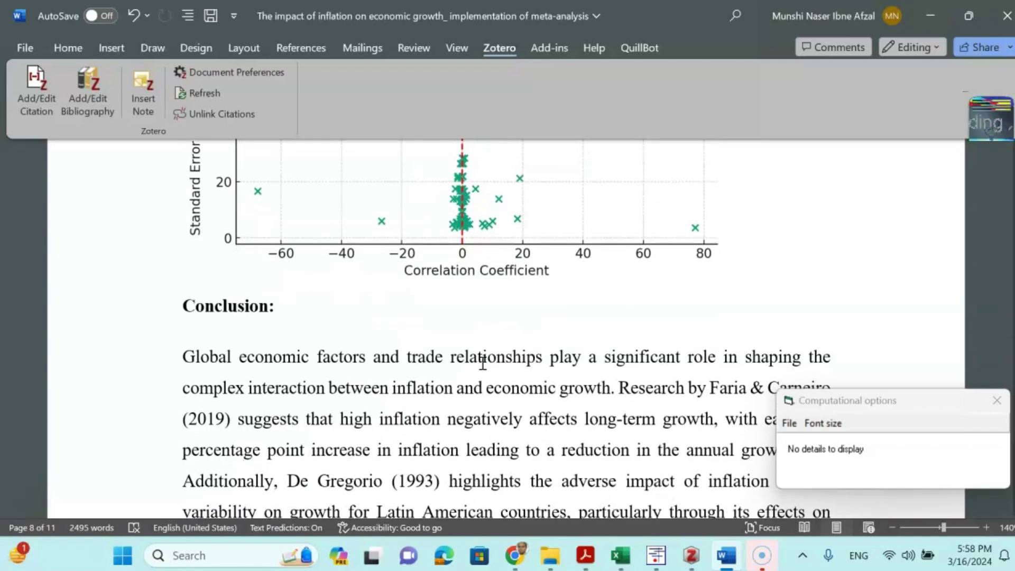
pyautogui.scroll(-3, 482, 363)
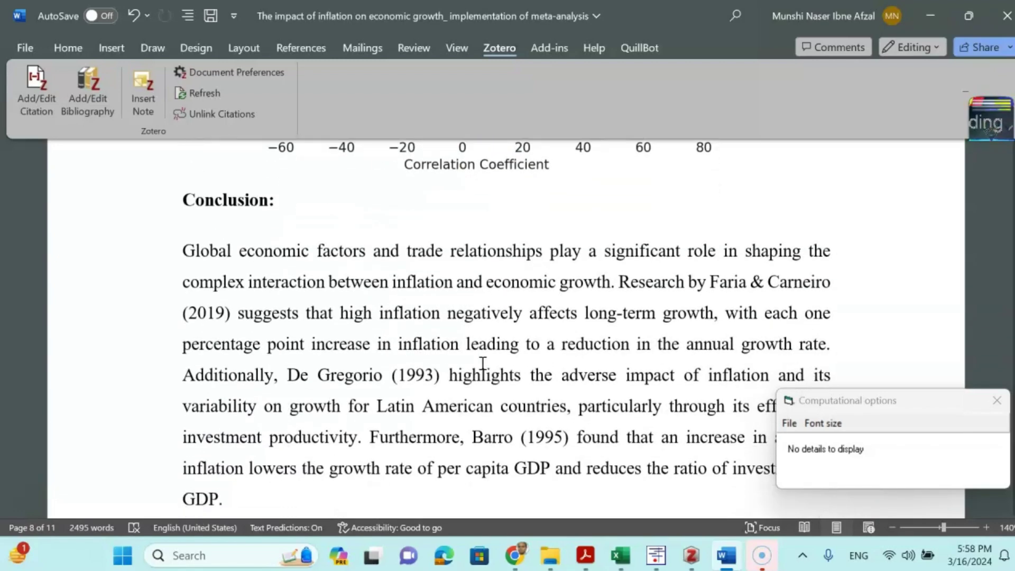
pyautogui.click(477, 381)
pyautogui.scroll(-15, 476, 381)
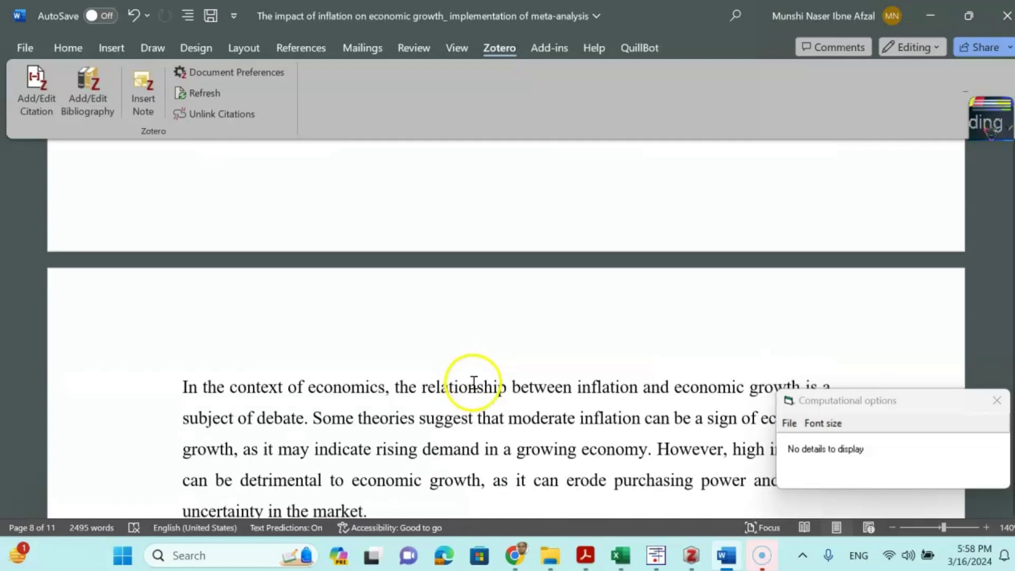
pyautogui.scroll(-12, 473, 382)
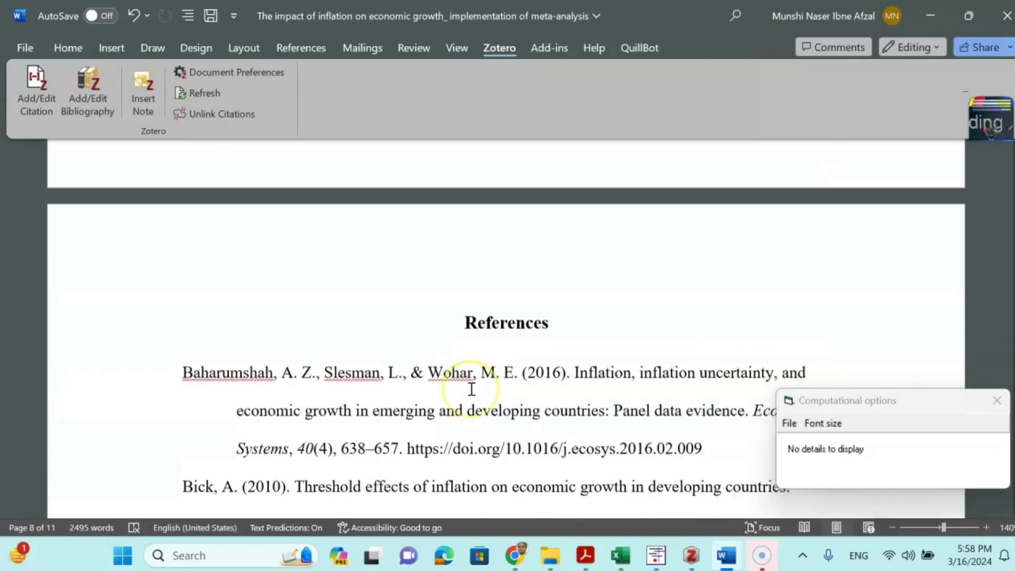
# Review the paper's References list through its last entry, along with Zotero's Add/Edit Bibliography function
pyautogui.click(461, 375)
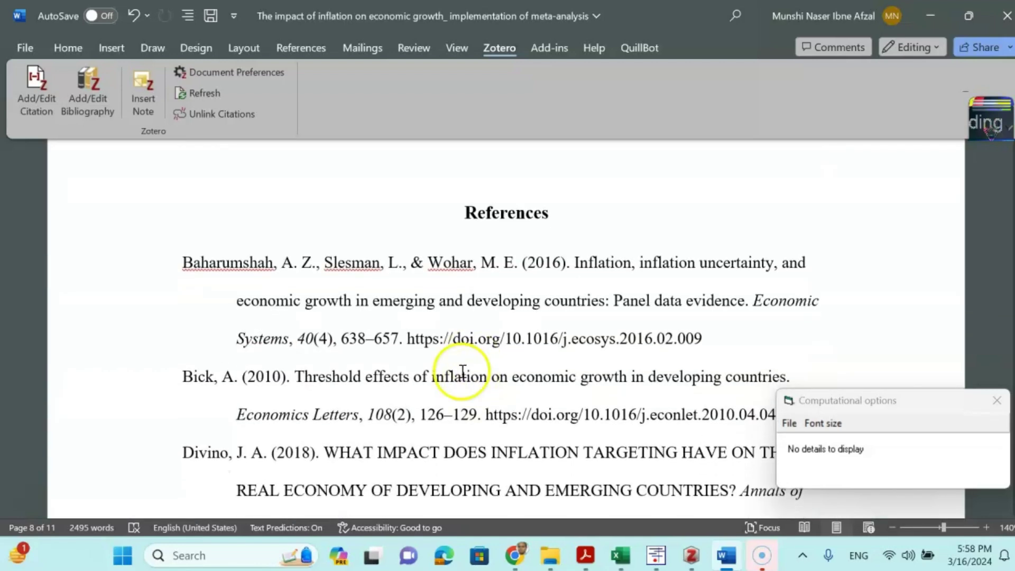
pyautogui.click(87, 106)
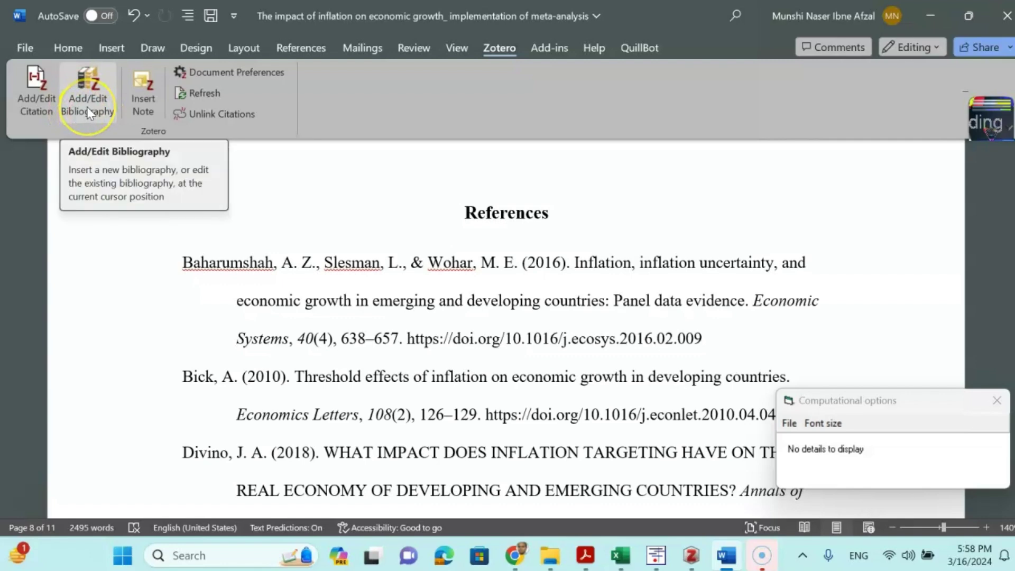
pyautogui.click(512, 50)
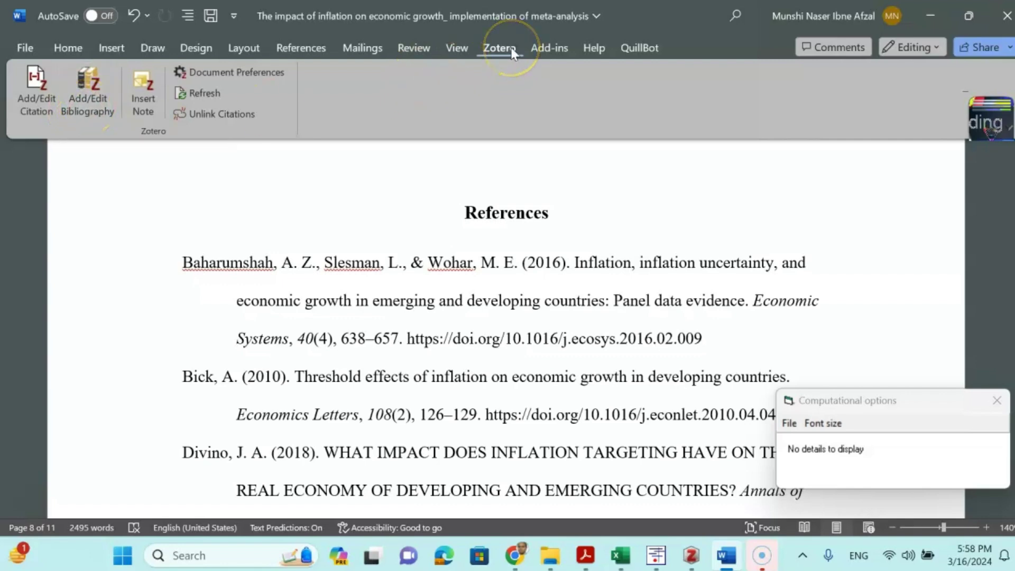
pyautogui.scroll(-3, 473, 275)
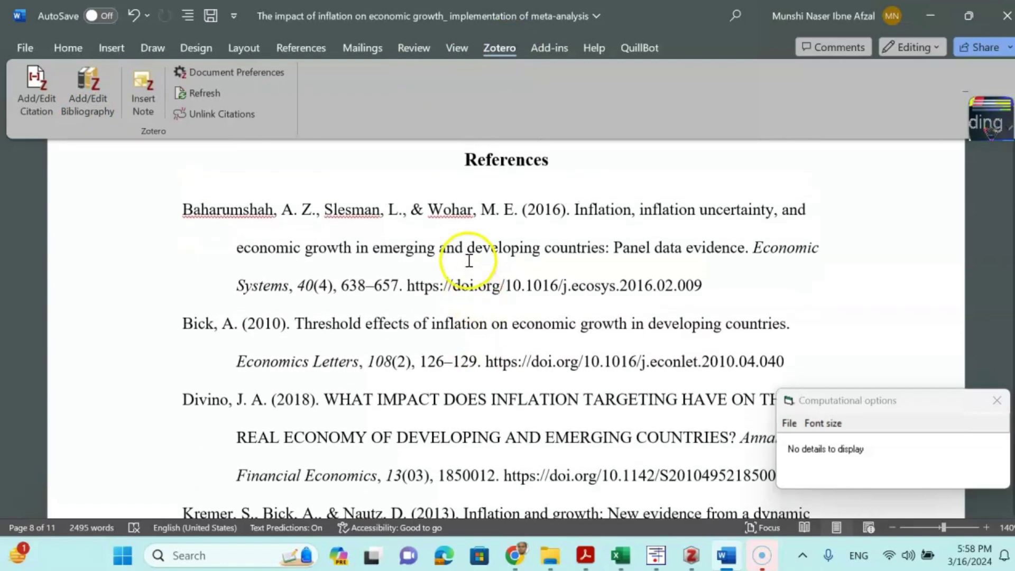
pyautogui.scroll(-8, 469, 269)
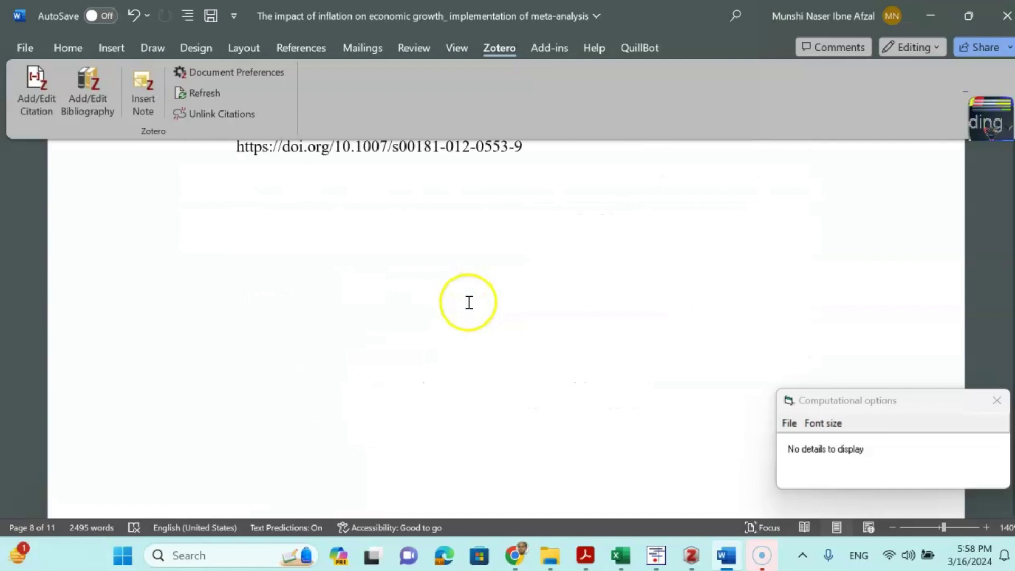
pyautogui.scroll(9, 469, 301)
pyautogui.scroll(1, 469, 303)
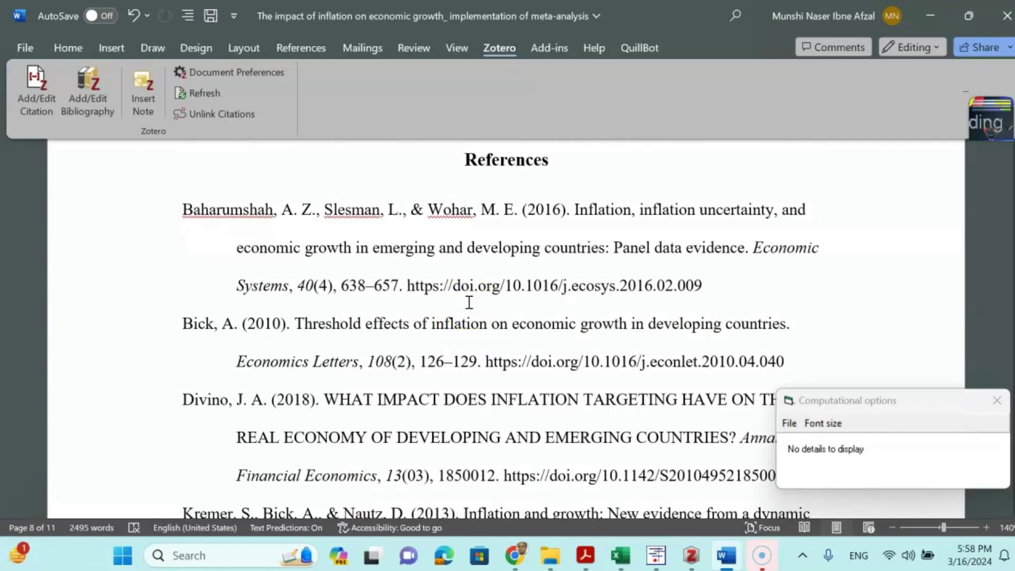